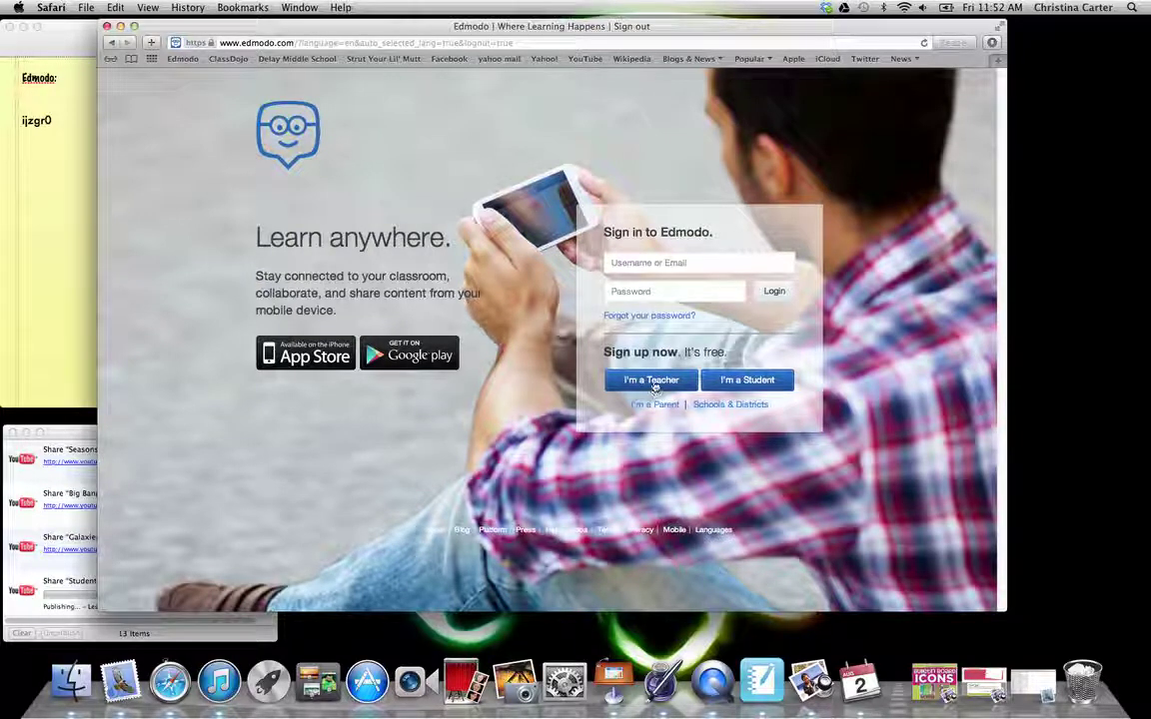
Start a teacher sign-up, look over the title list, then abandon it for sign-in.
{"action": "left_click", "coordinate": [655, 382]}
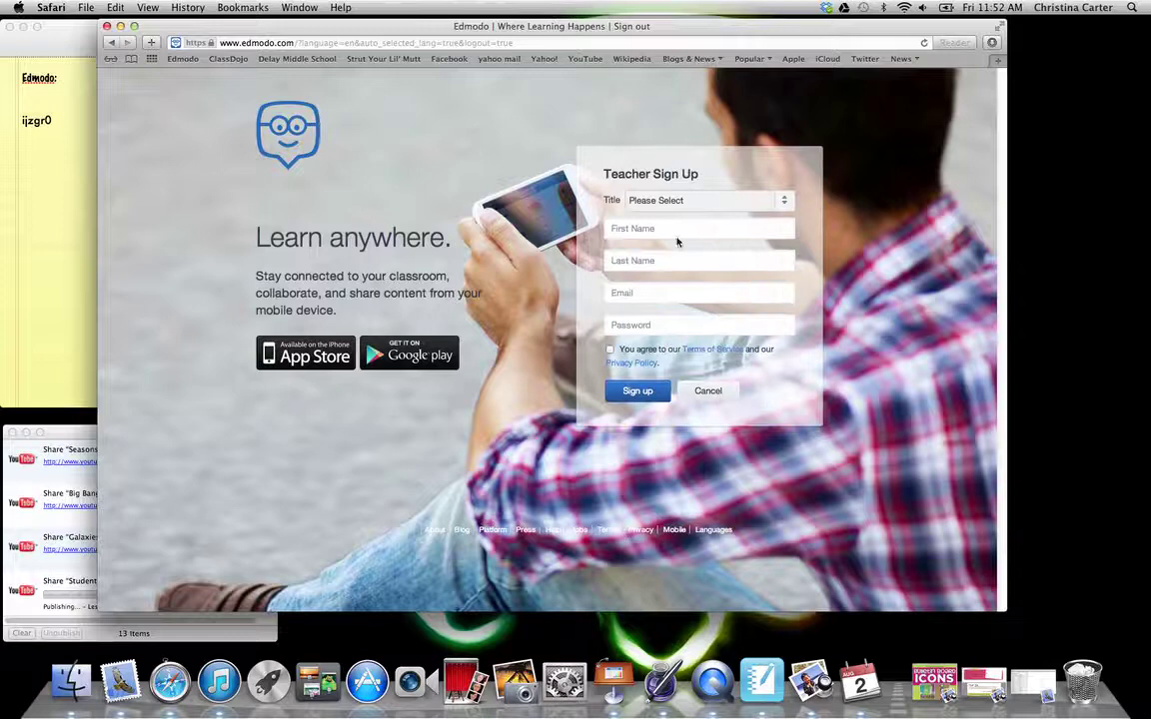
{"action": "left_click", "coordinate": [699, 200]}
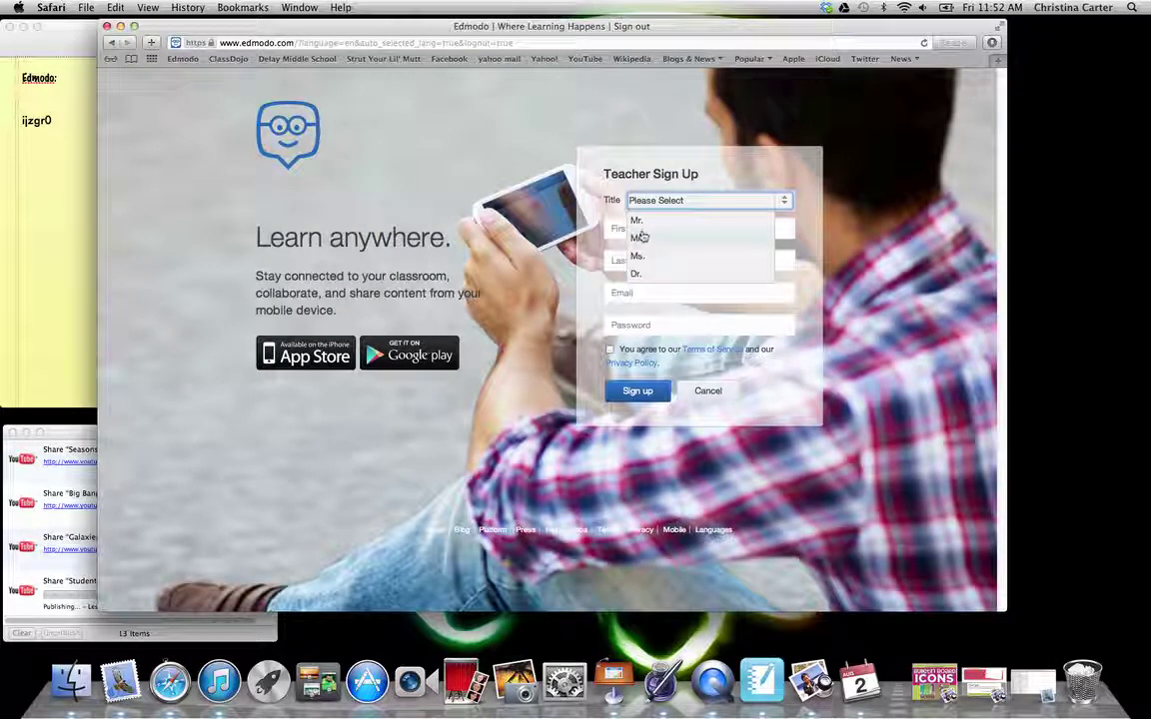
{"action": "left_click", "coordinate": [633, 231]}
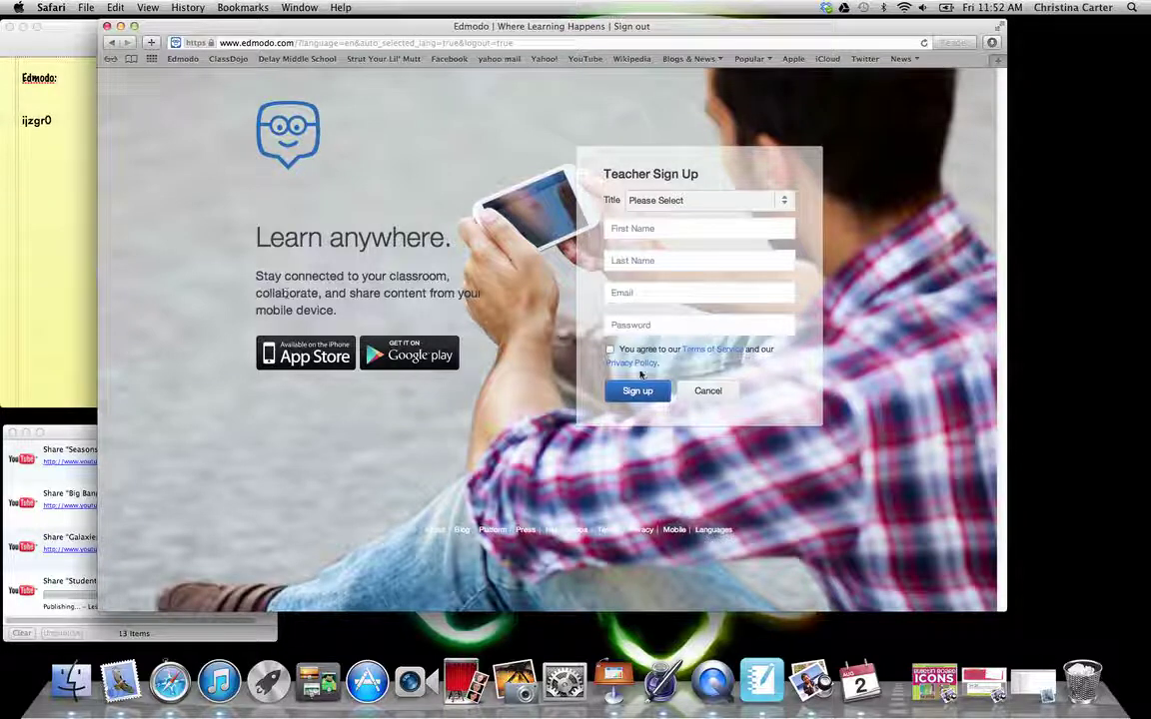
{"action": "left_click", "coordinate": [711, 392]}
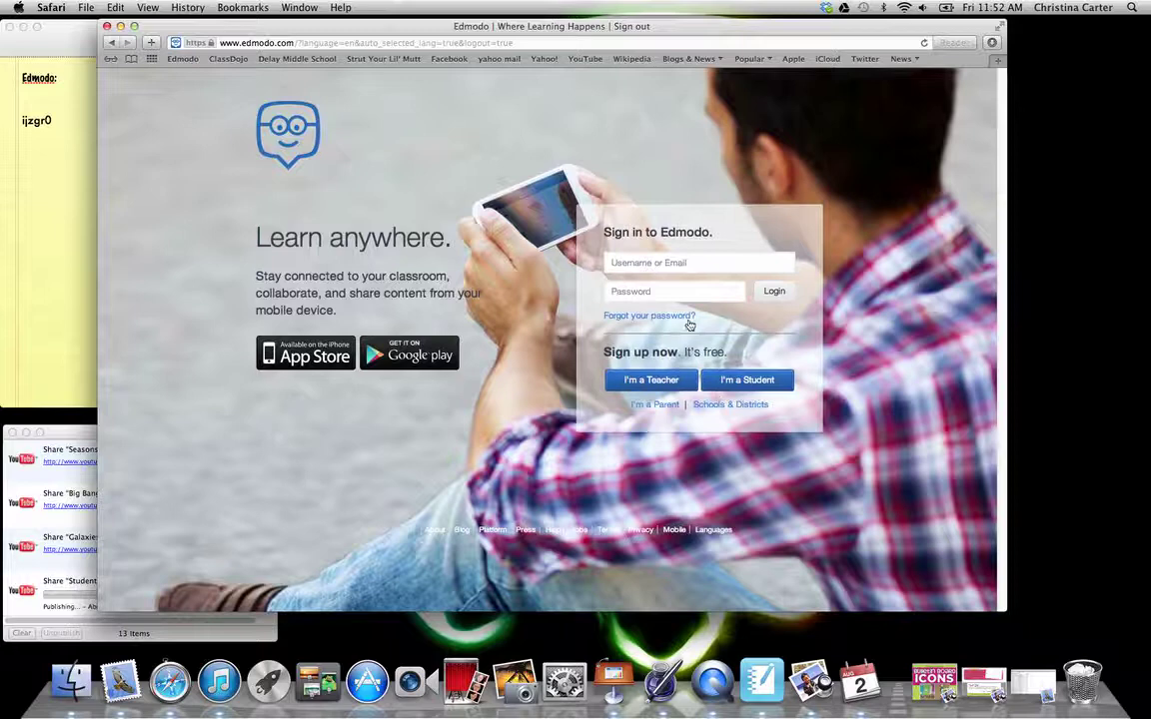
Log in to the teacher account with its username and password.
{"action": "left_click", "coordinate": [685, 264]}
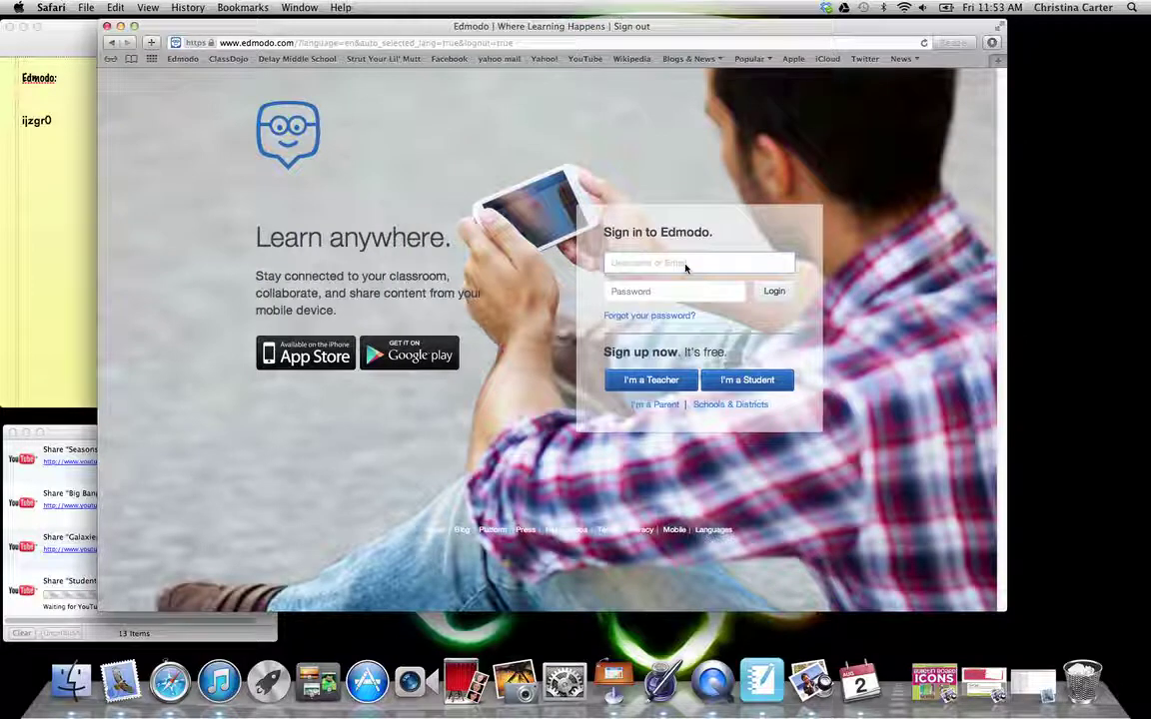
{"action": "type", "text": "chr"}
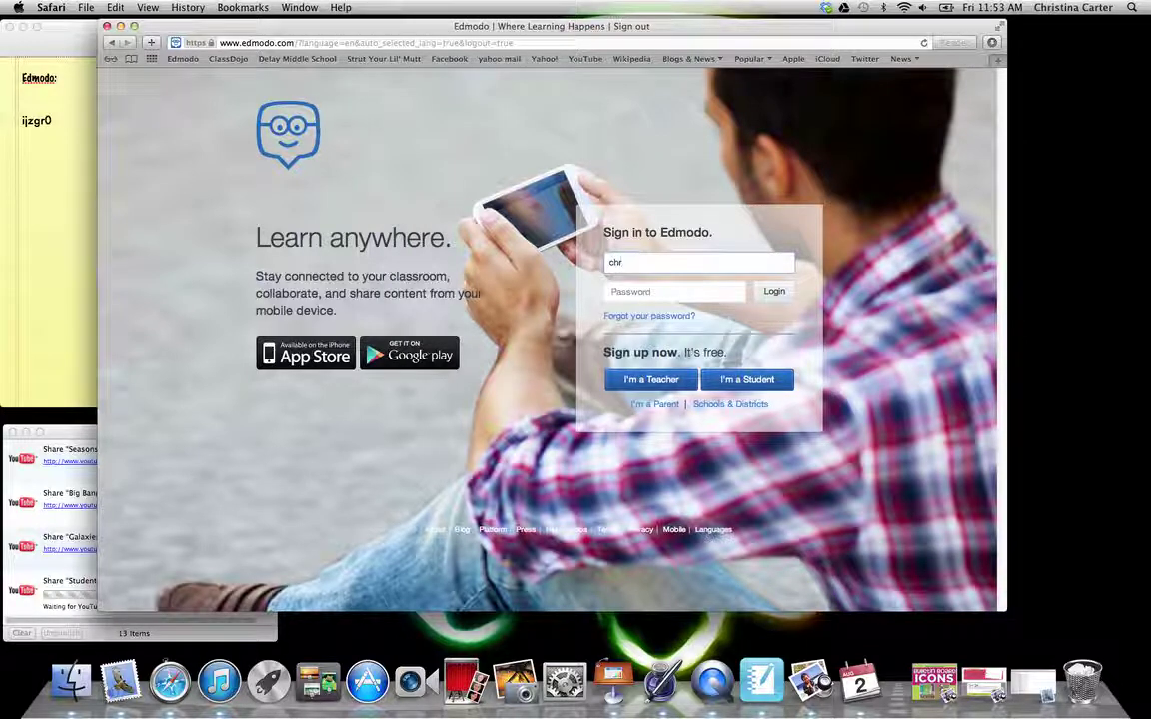
{"action": "type", "text": "h"}
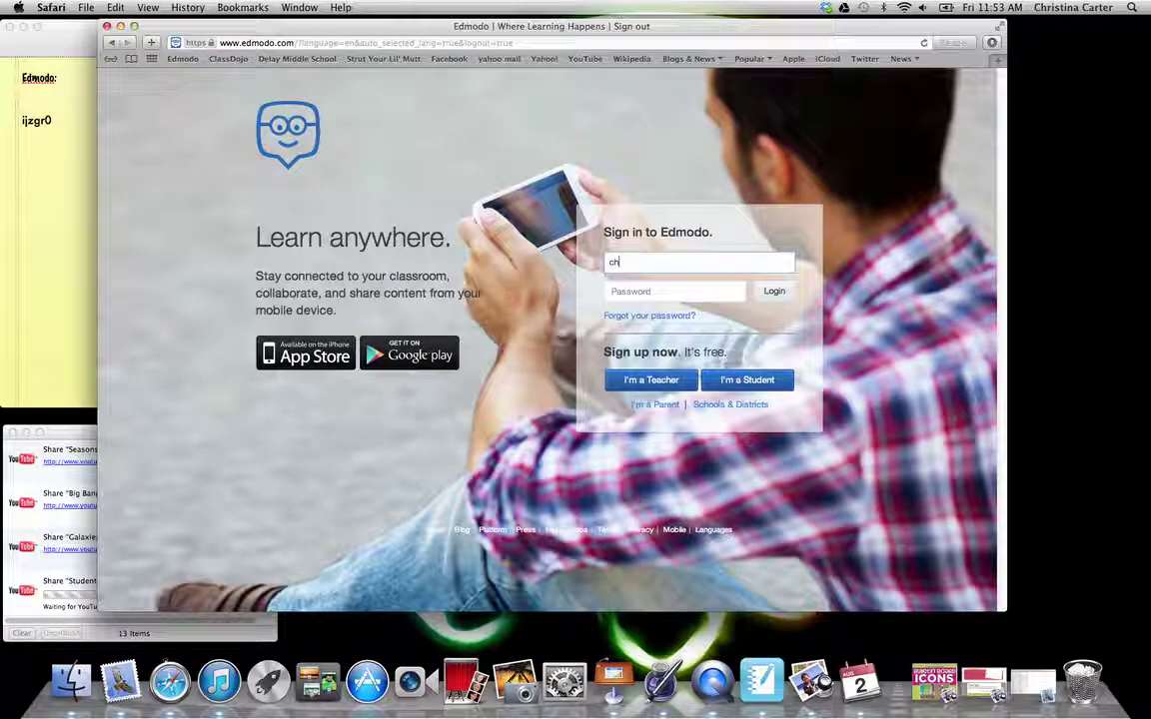
{"action": "type", "text": "rterchris"}
{"action": "key", "text": "Tab"}
{"action": "type", "text": "******"}
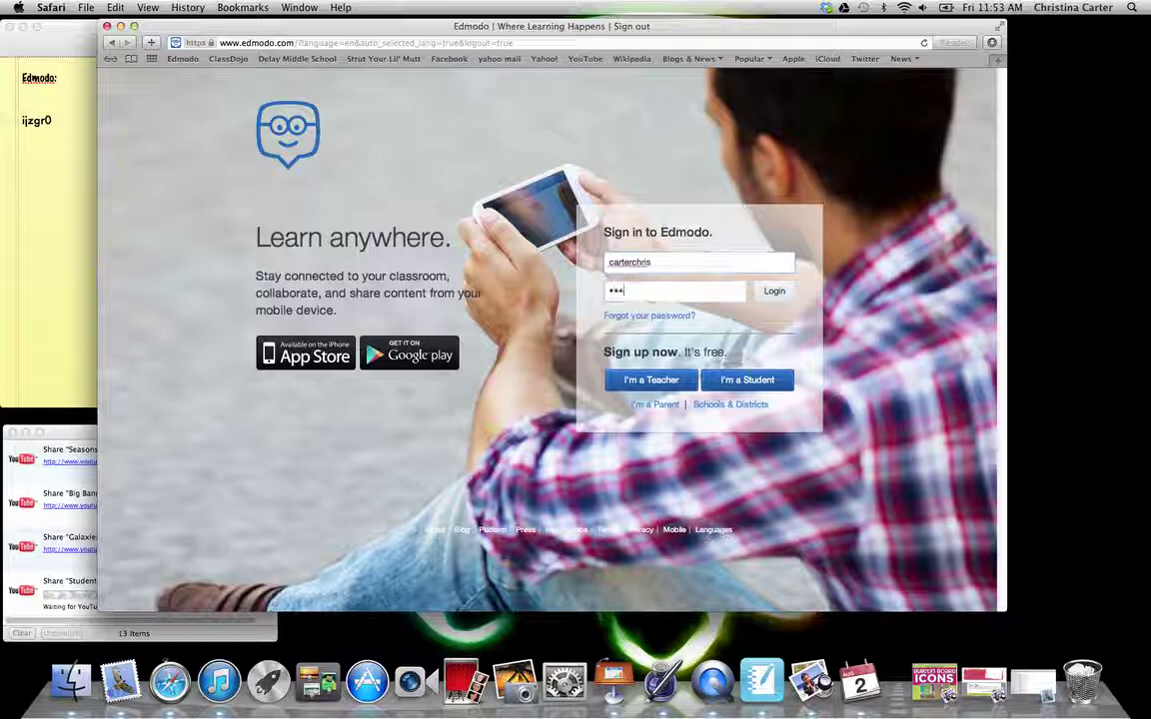
{"action": "key", "text": "Return"}
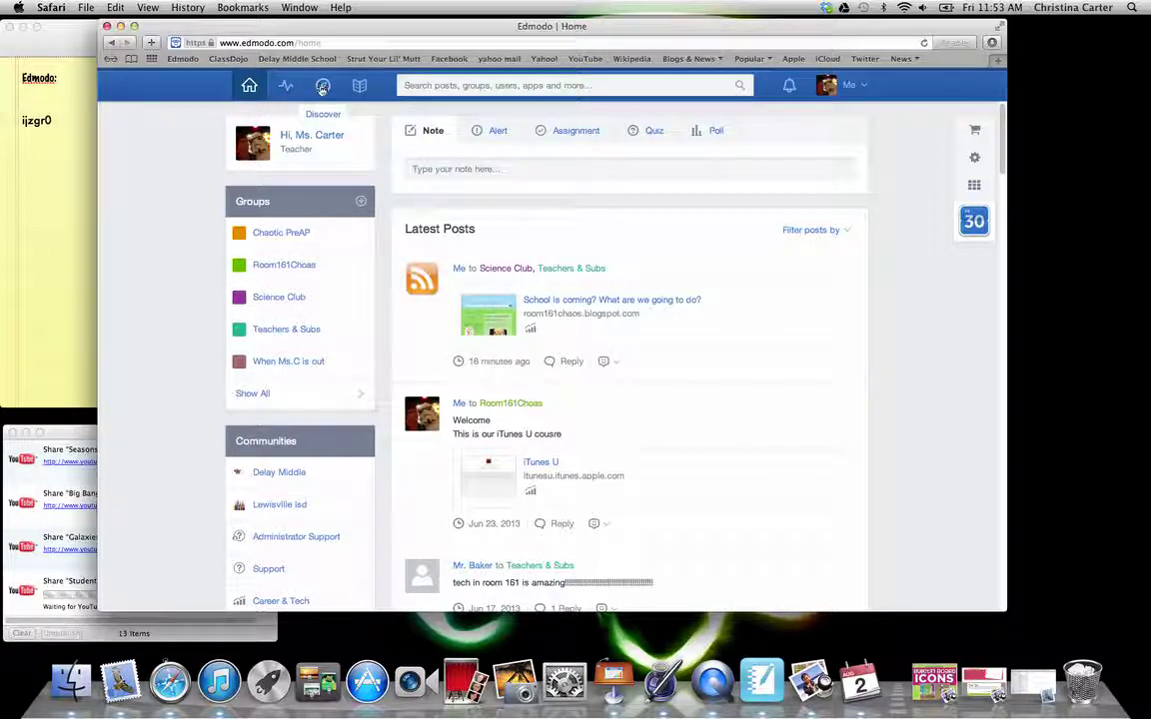
Open the Discover page and scroll through its suggested apps and suggested links.
{"action": "left_click", "coordinate": [323, 88]}
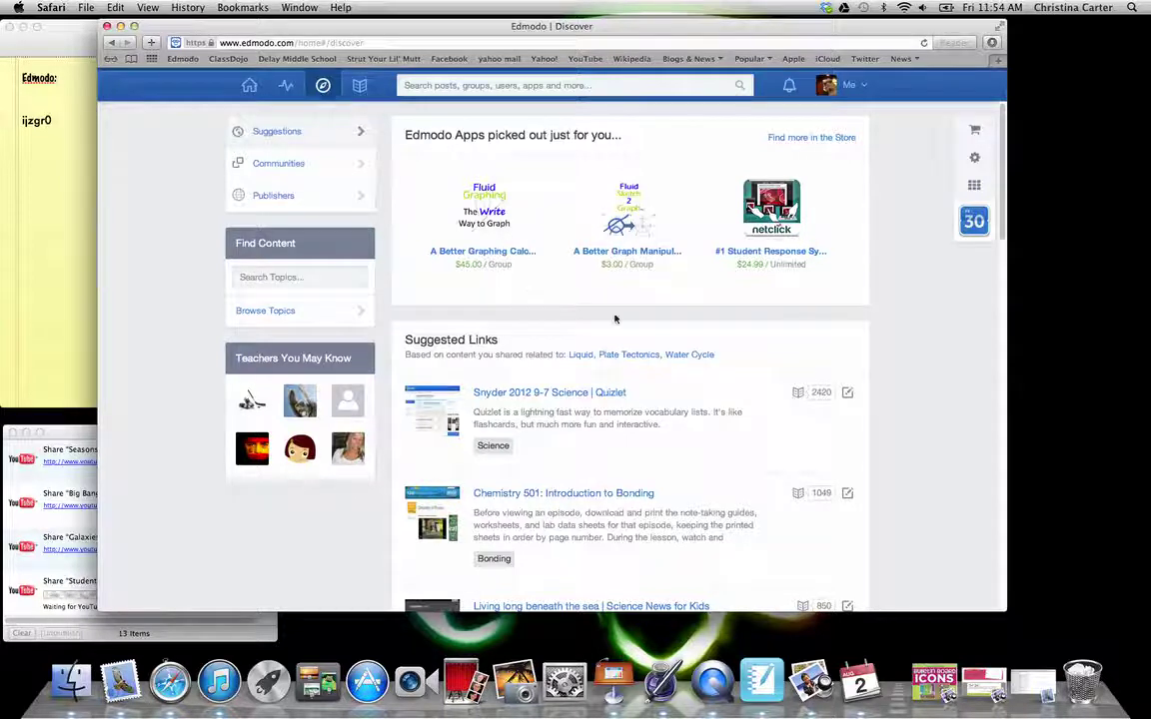
{"action": "scroll", "coordinate": [537, 285], "scroll_direction": "down", "scroll_amount": 1}
{"action": "scroll", "coordinate": [532, 288], "scroll_direction": "up", "scroll_amount": 1}
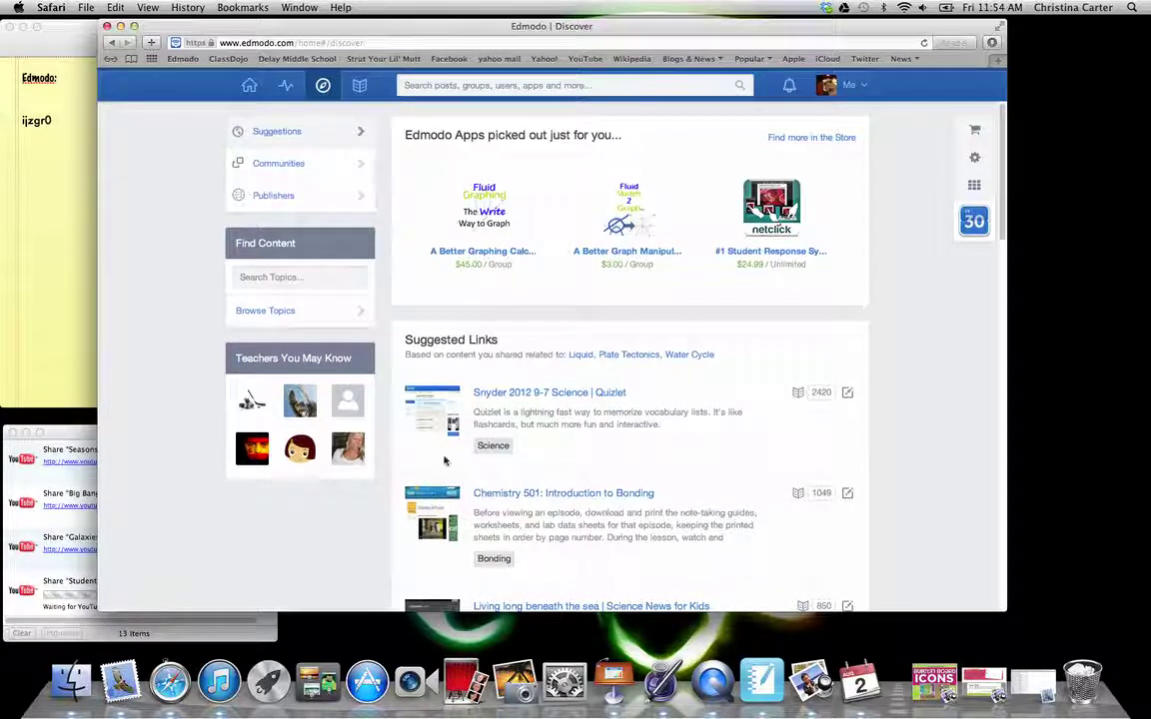
{"action": "scroll", "coordinate": [581, 362], "scroll_direction": "down", "scroll_amount": 5}
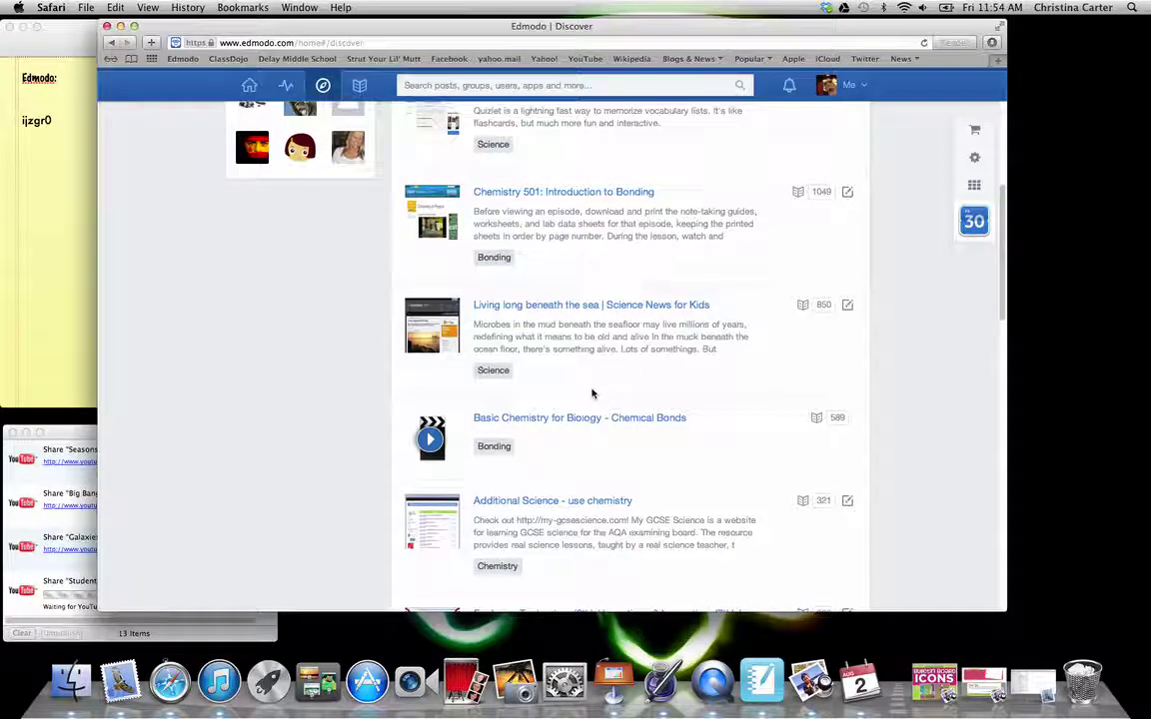
{"action": "scroll", "coordinate": [545, 400], "scroll_direction": "down", "scroll_amount": 1}
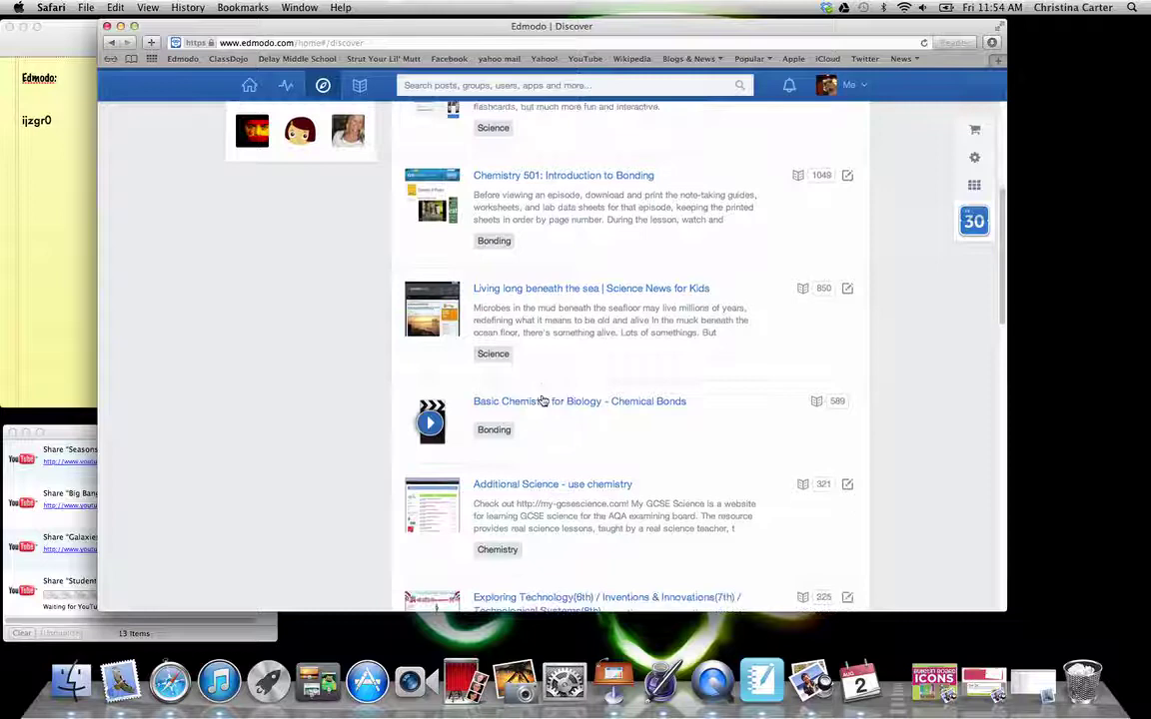
{"action": "scroll", "coordinate": [542, 400], "scroll_direction": "up", "scroll_amount": 6}
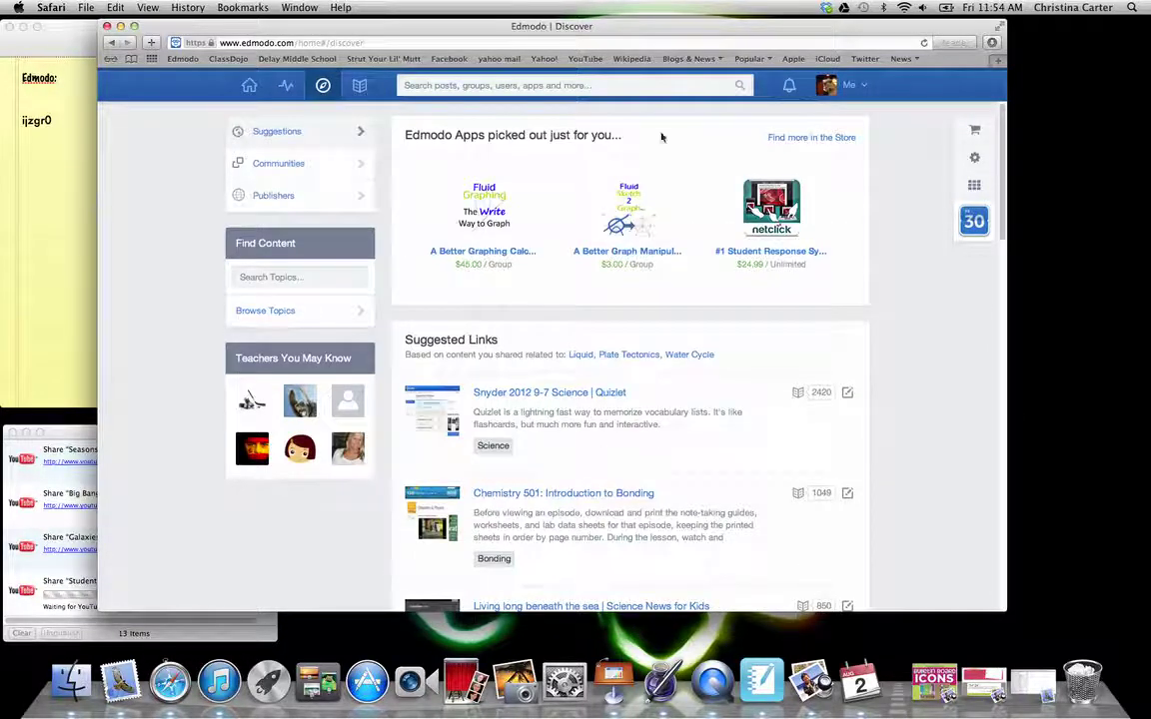
Open the Library, browse its items, and switch to Folders to show Favorites, Chemistry 1 and Dynamic Earth.
{"action": "left_click", "coordinate": [360, 88]}
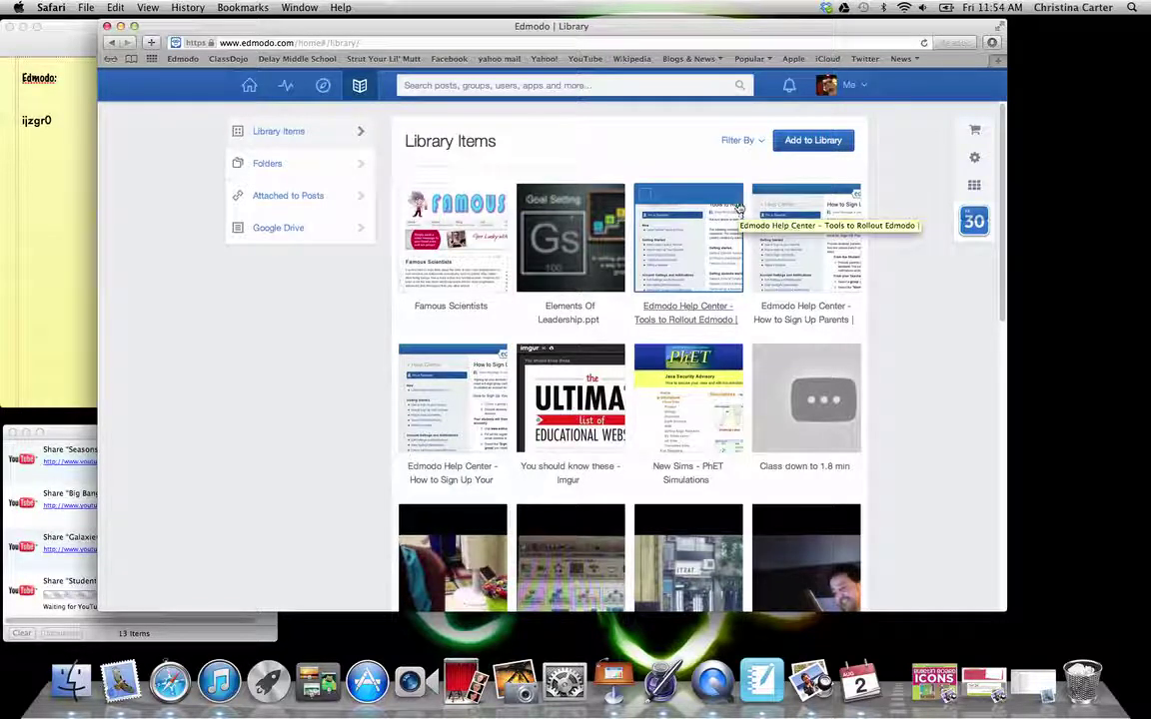
{"action": "scroll", "coordinate": [789, 316], "scroll_direction": "down", "scroll_amount": 5}
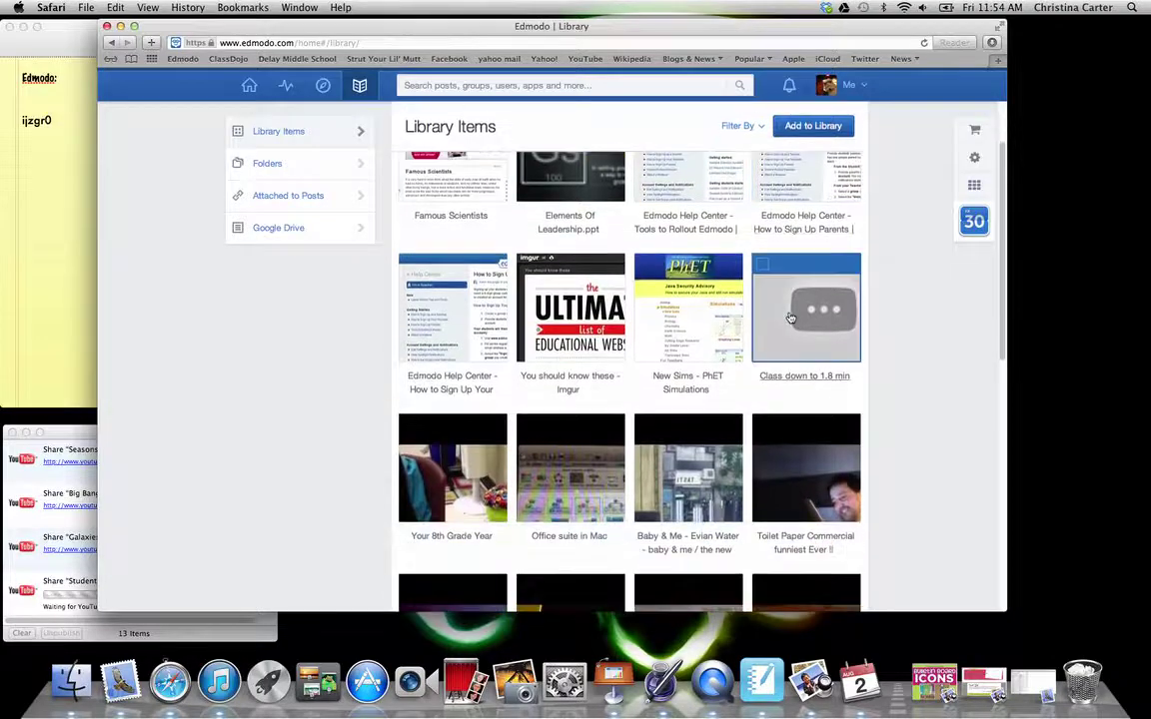
{"action": "scroll", "coordinate": [790, 318], "scroll_direction": "down", "scroll_amount": 3}
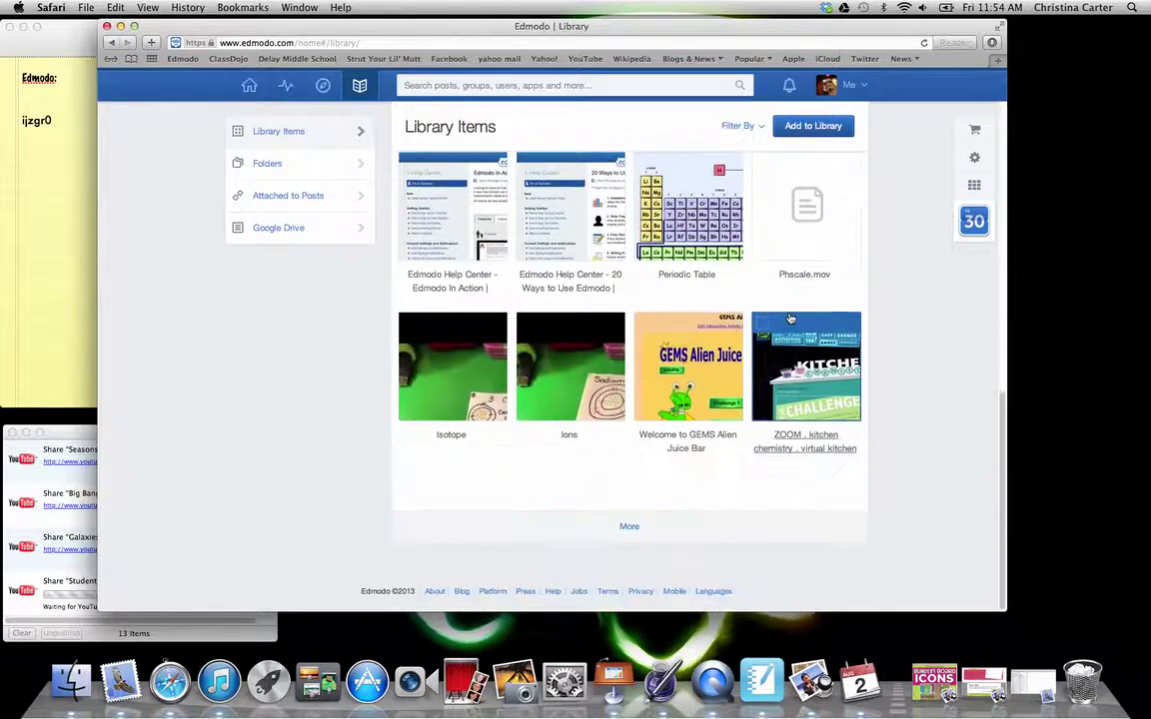
{"action": "scroll", "coordinate": [777, 325], "scroll_direction": "up", "scroll_amount": 8}
{"action": "scroll", "coordinate": [776, 324], "scroll_direction": "up", "scroll_amount": 1}
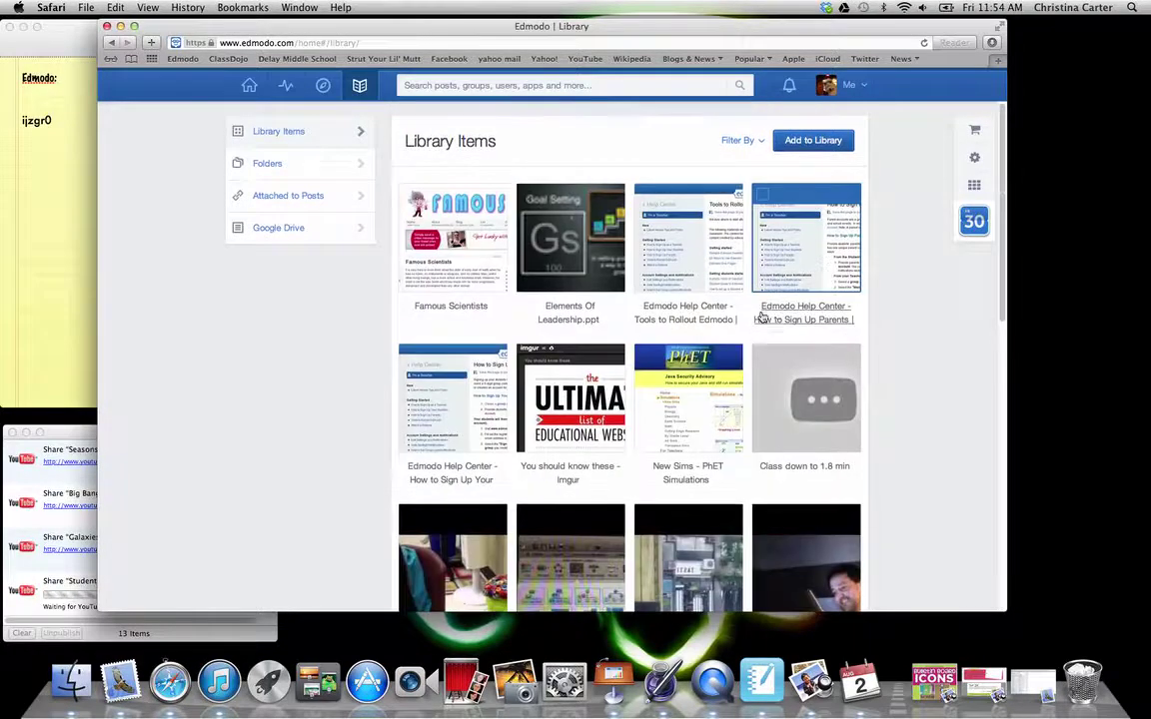
{"action": "left_click", "coordinate": [311, 170]}
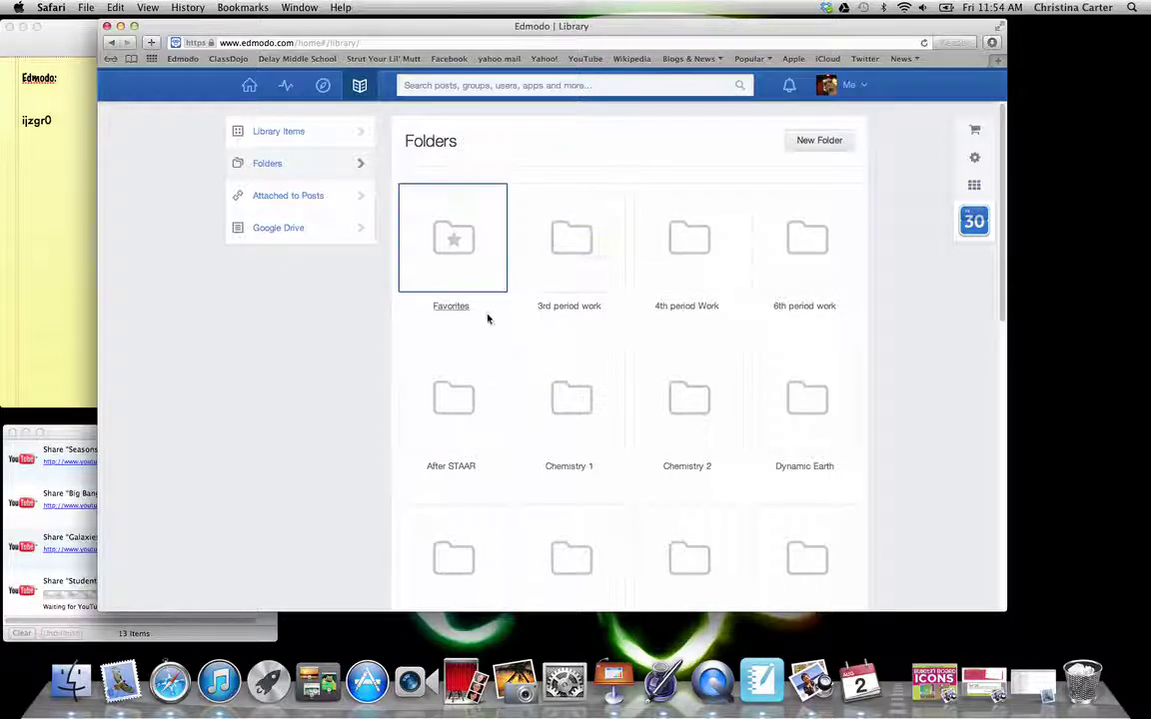
{"action": "left_click", "coordinate": [587, 414]}
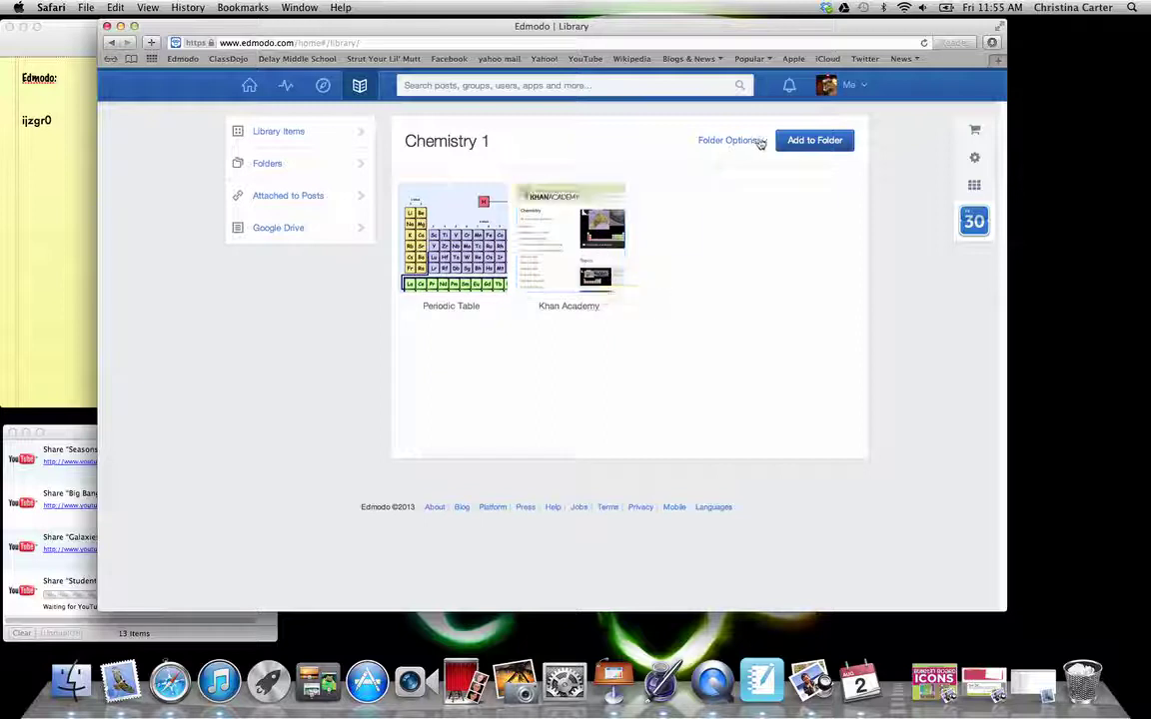
{"action": "left_click", "coordinate": [756, 143]}
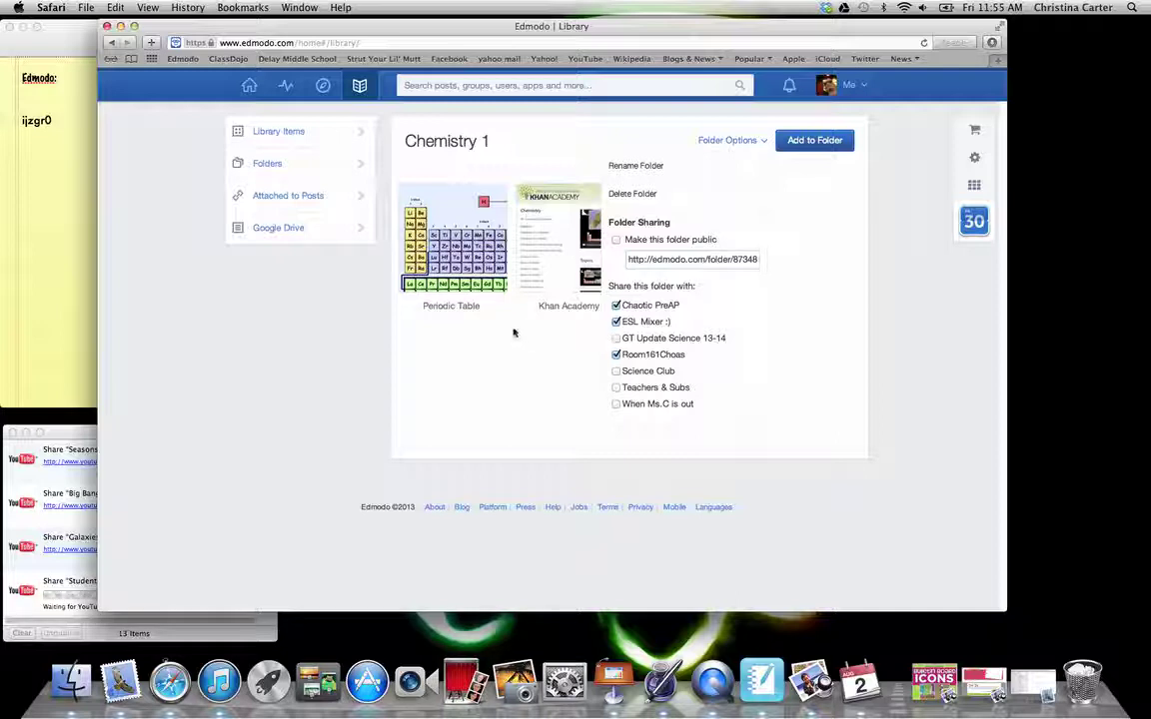
{"action": "left_click", "coordinate": [489, 349]}
{"action": "left_click", "coordinate": [302, 177]}
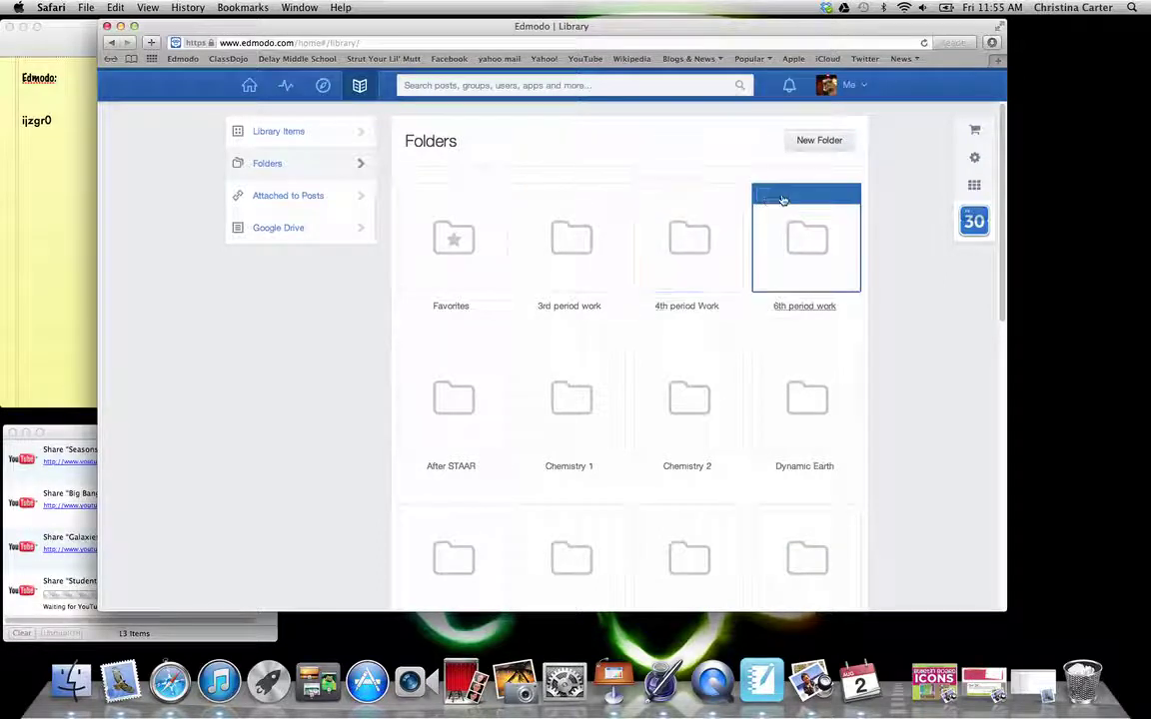
{"action": "left_click", "coordinate": [644, 195]}
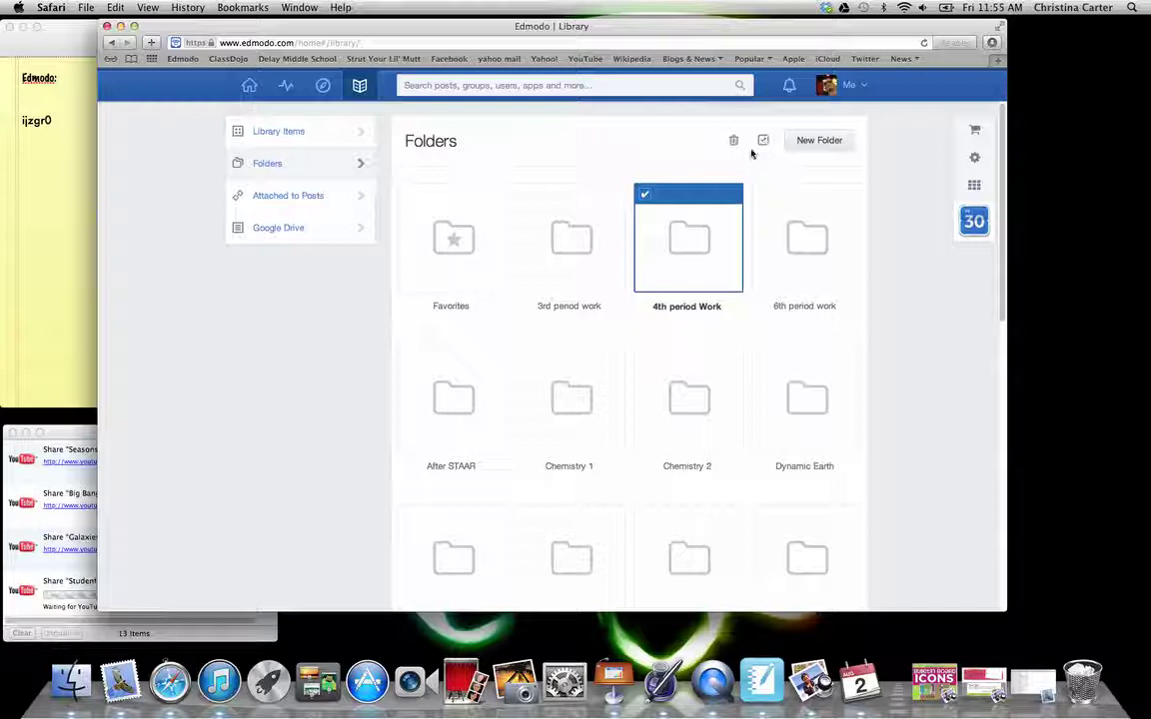
{"action": "left_click", "coordinate": [646, 196]}
{"action": "scroll", "coordinate": [383, 437], "scroll_direction": "down", "scroll_amount": 10}
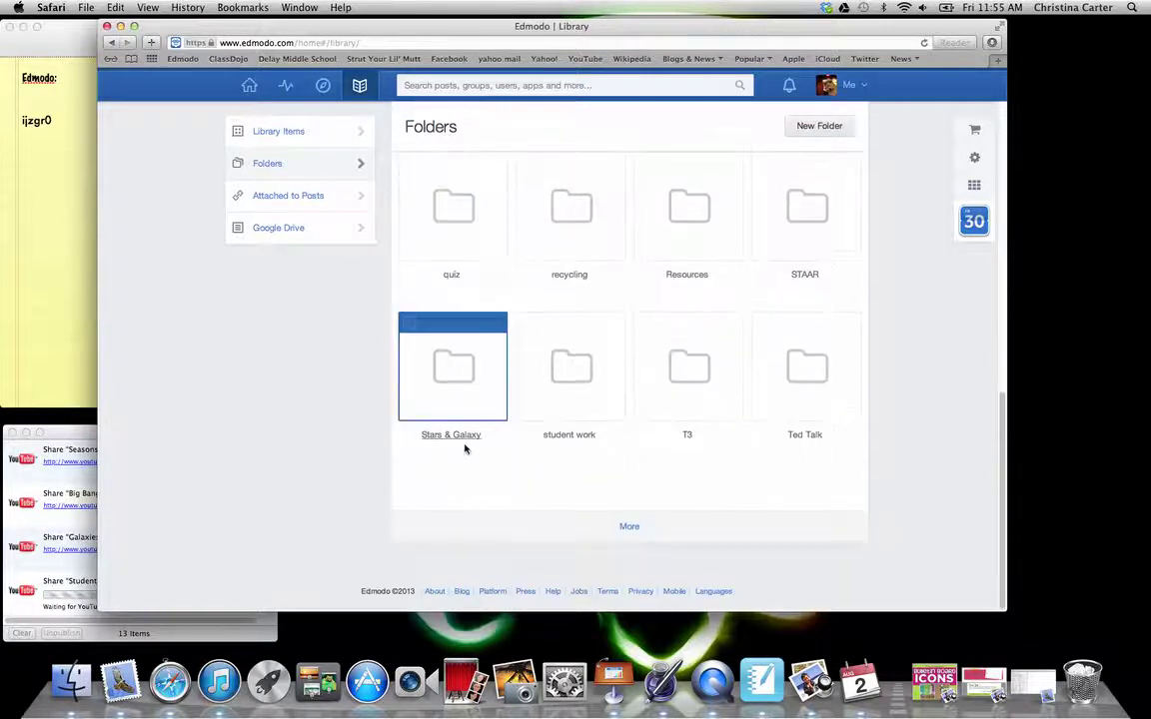
{"action": "scroll", "coordinate": [467, 446], "scroll_direction": "up", "scroll_amount": 10}
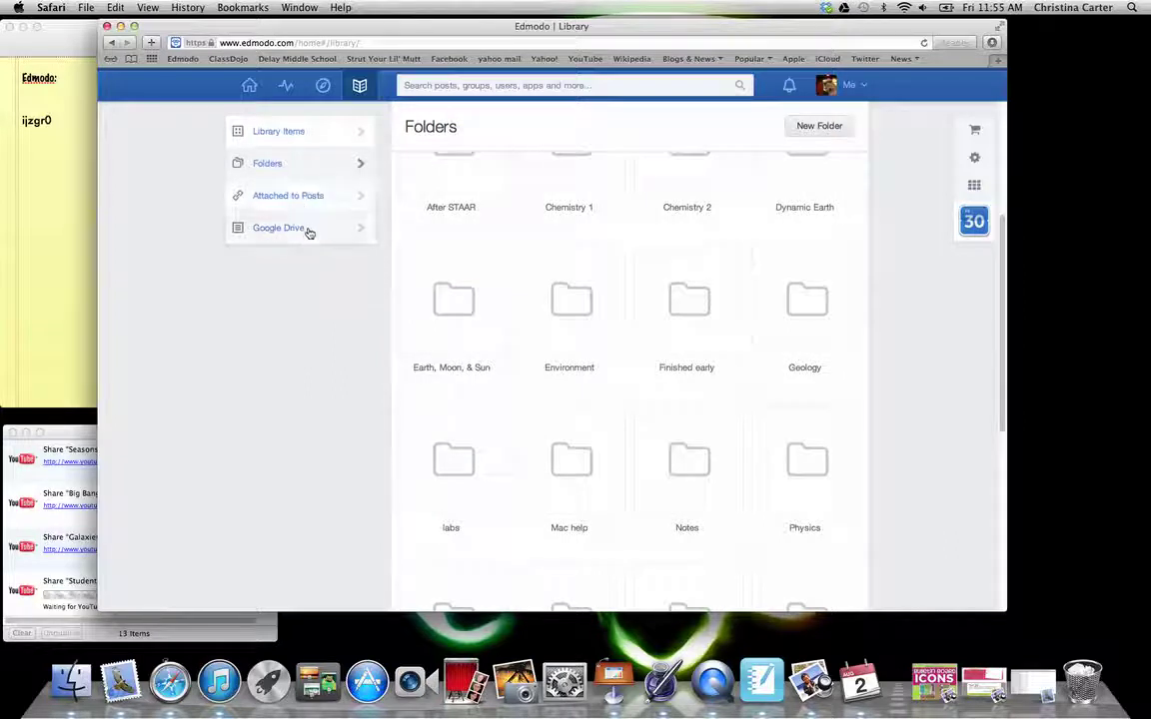
Open the Vocab activities file from the Library's Google Drive items, then return to the Edmodo Library tab.
{"action": "left_click", "coordinate": [309, 230]}
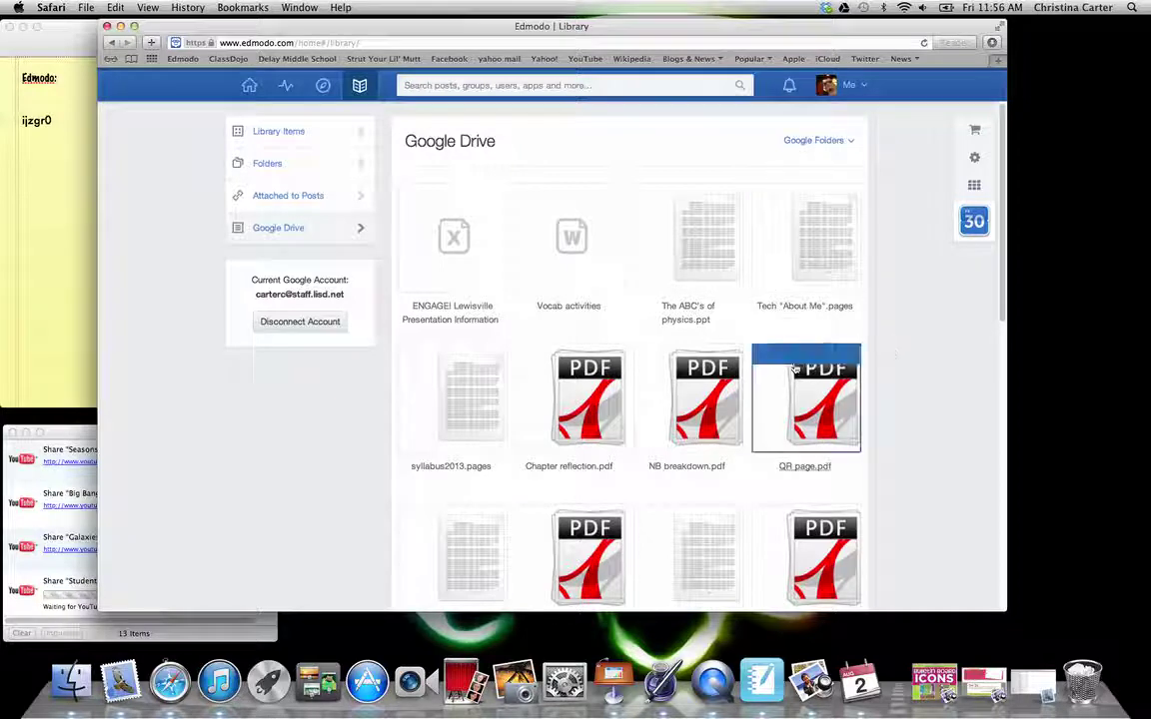
{"action": "left_click", "coordinate": [601, 249]}
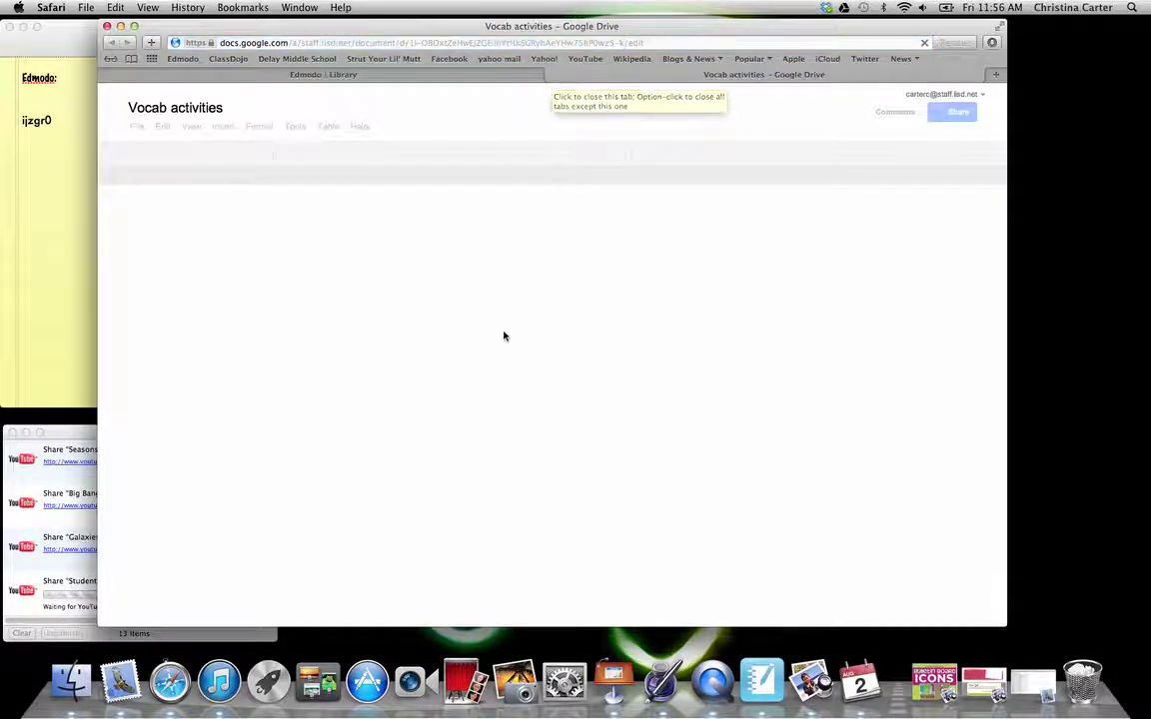
{"action": "left_click", "coordinate": [526, 77]}
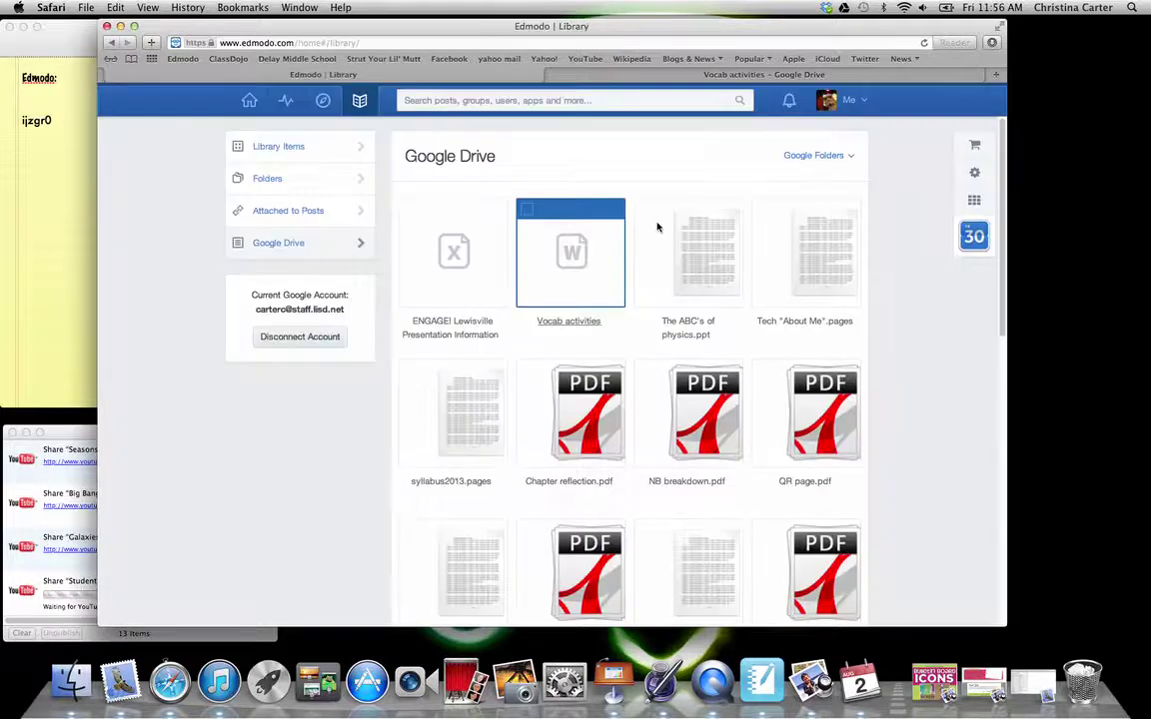
Back on the Home feed, pin SchoolTube to the app dock beside Edmodo Planner.
{"action": "left_click", "coordinate": [255, 103]}
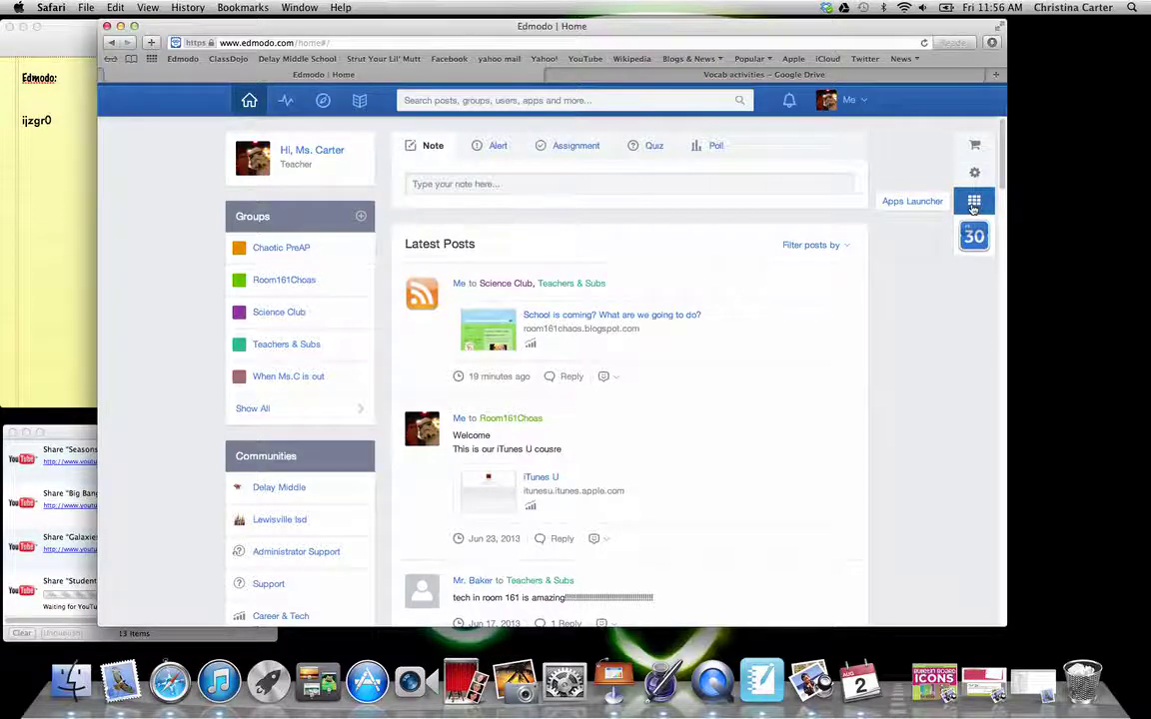
{"action": "left_click", "coordinate": [974, 203]}
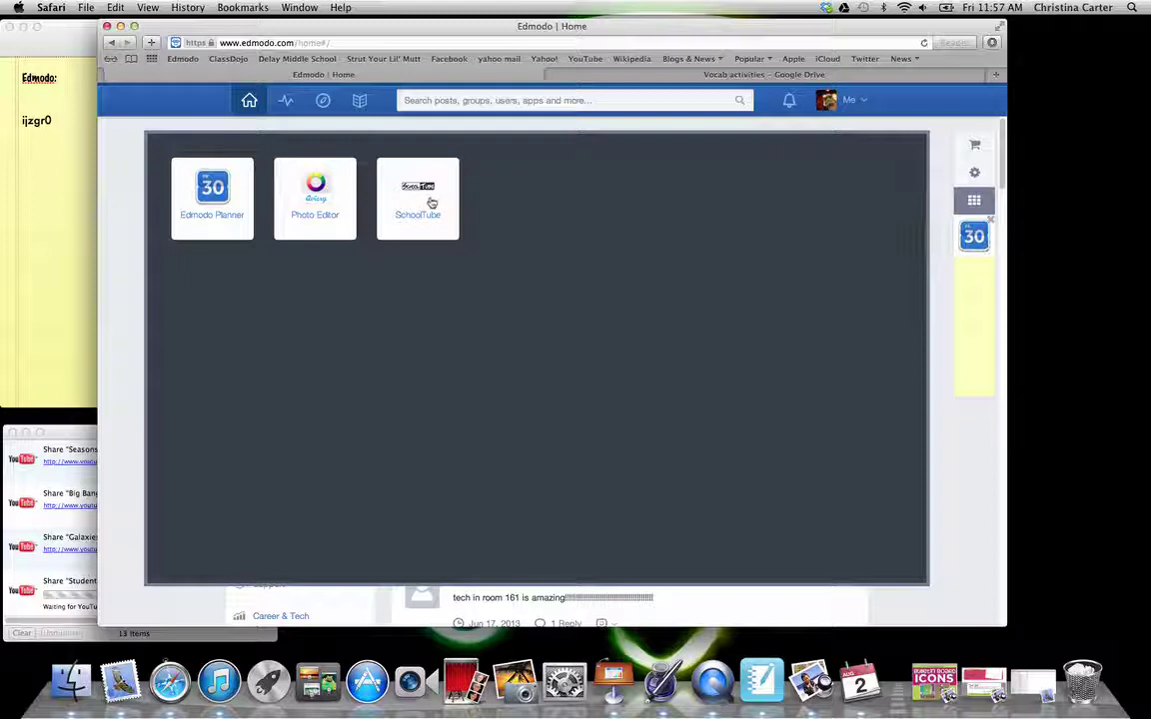
{"action": "left_click_drag", "start_coordinate": [429, 206], "coordinate": [978, 291]}
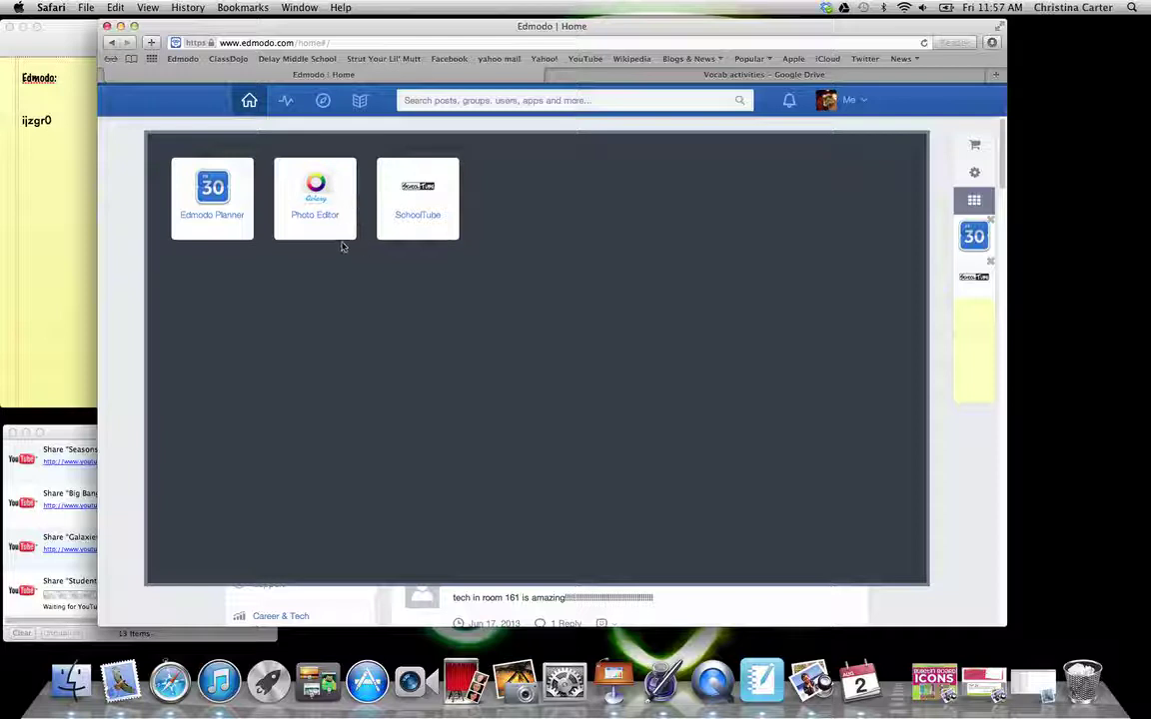
{"action": "left_click", "coordinate": [928, 132]}
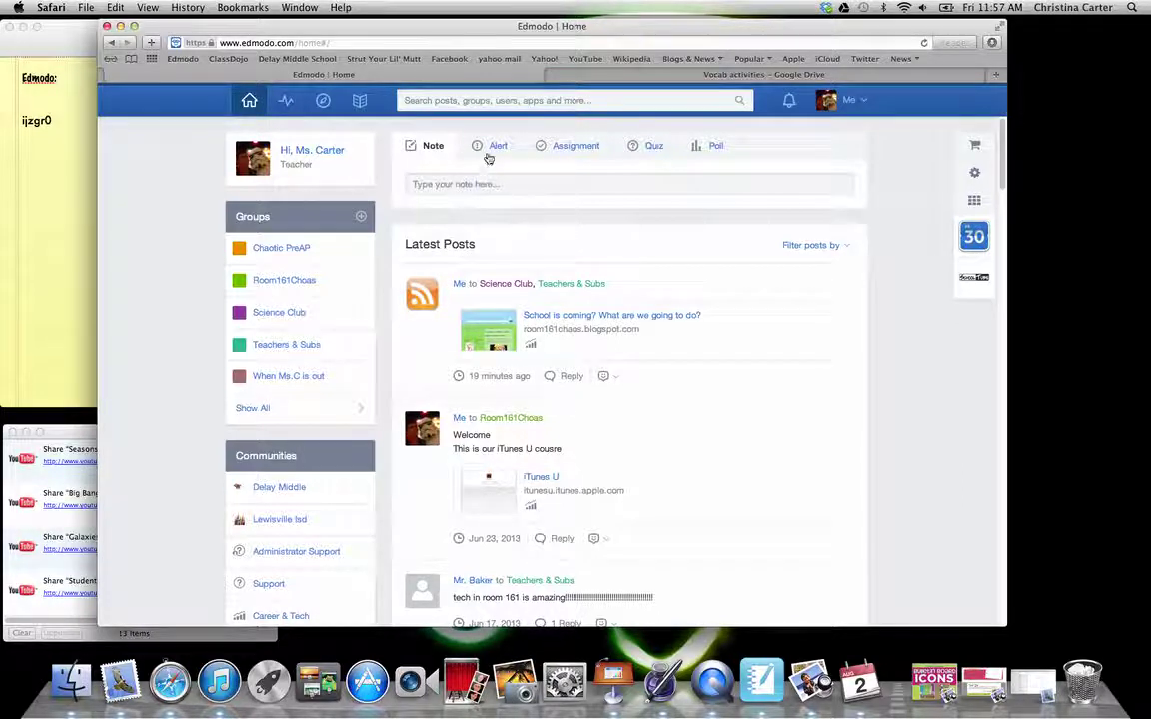
Preview the Alert form and its Send to recipient hint without sending anything.
{"action": "left_click", "coordinate": [495, 148]}
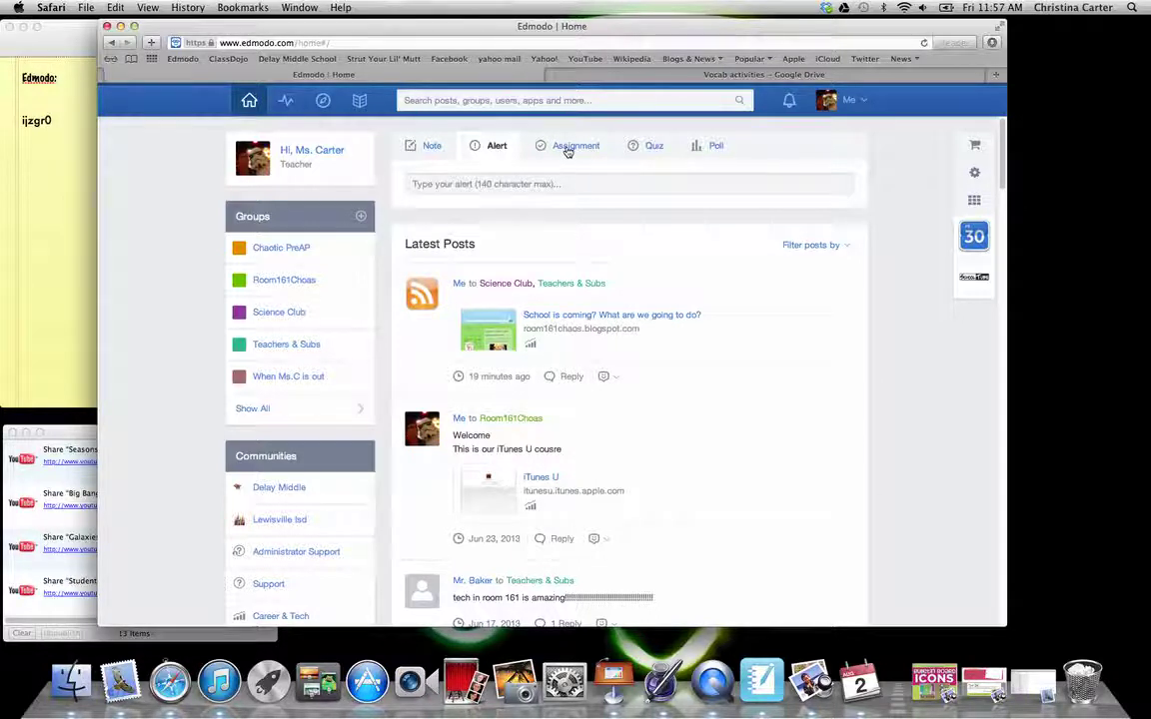
{"action": "left_click", "coordinate": [567, 182]}
{"action": "left_click", "coordinate": [497, 214]}
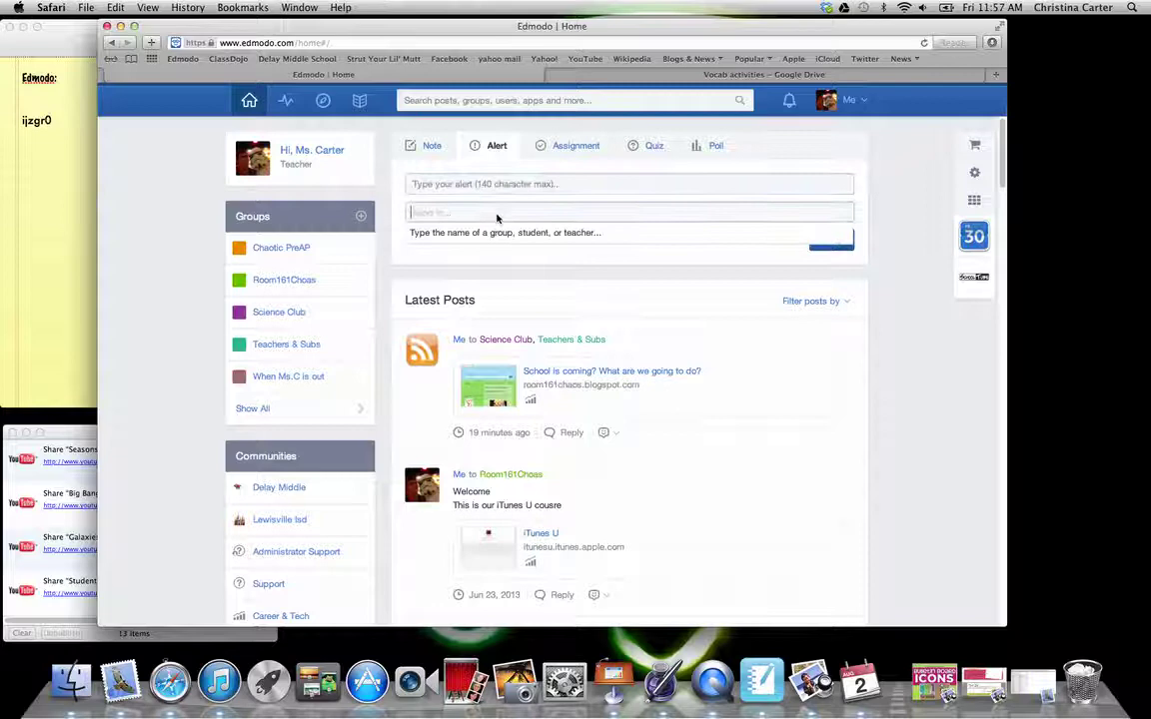
{"action": "left_click", "coordinate": [444, 212]}
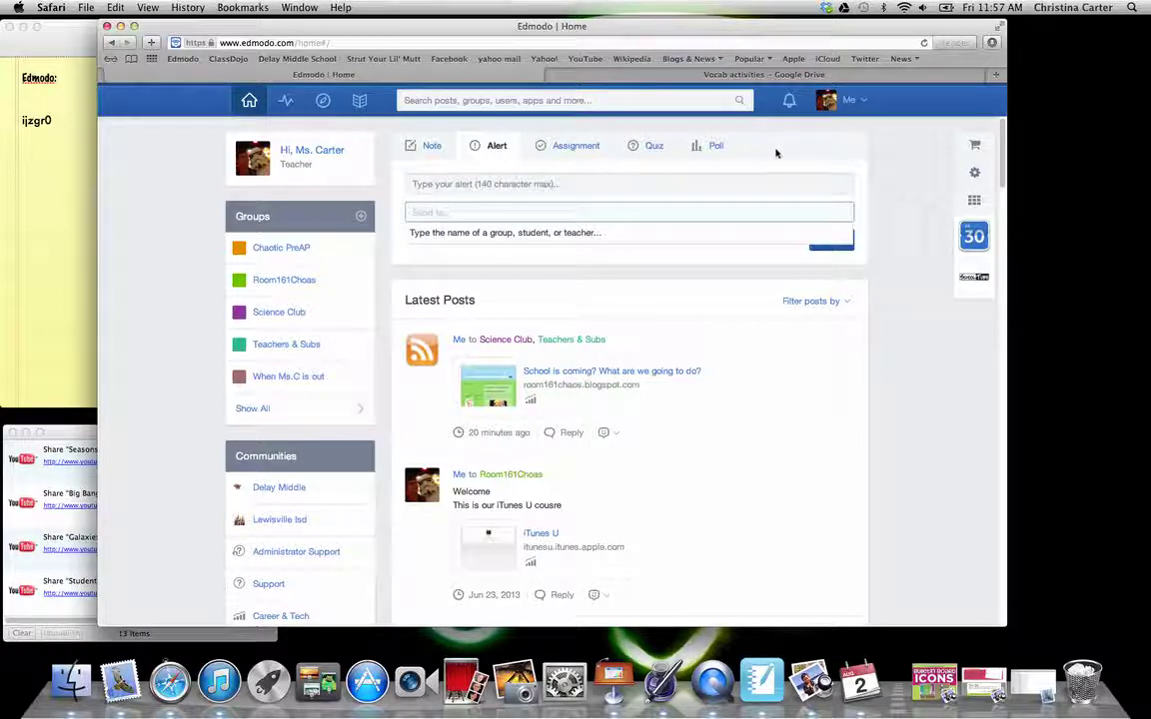
{"action": "left_click", "coordinate": [664, 140]}
Expand the full Assignment form to review it, then move to the Quiz form.
{"action": "left_click", "coordinate": [557, 146]}
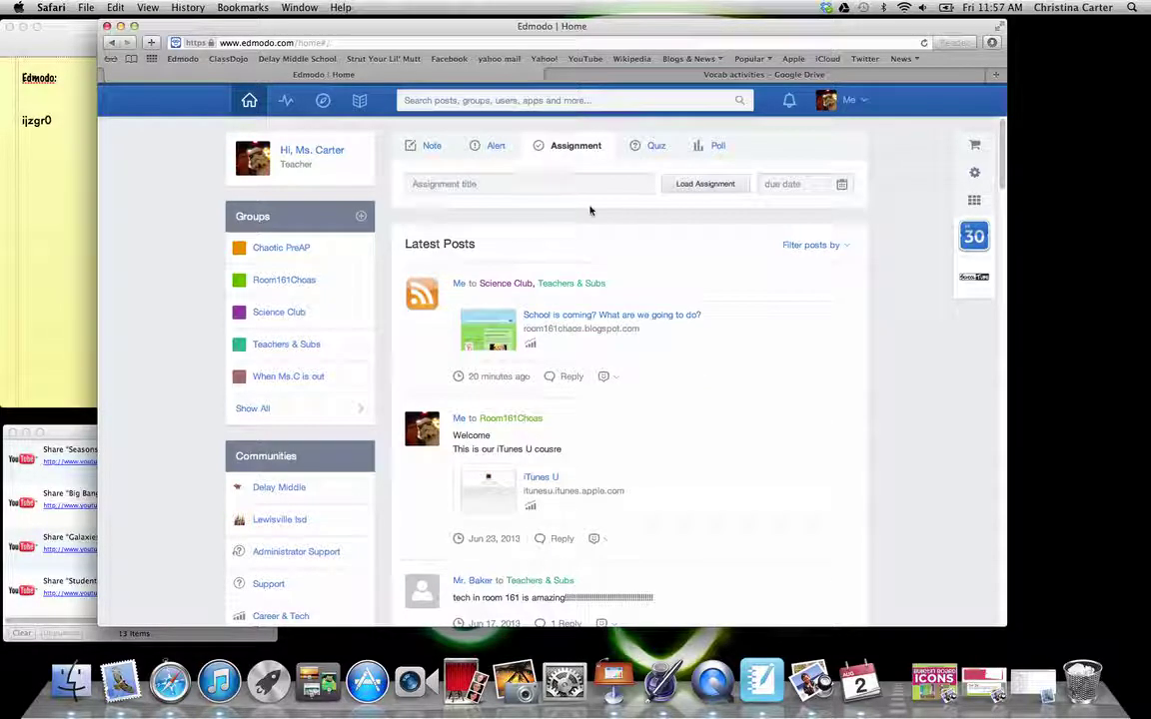
{"action": "left_click", "coordinate": [556, 185]}
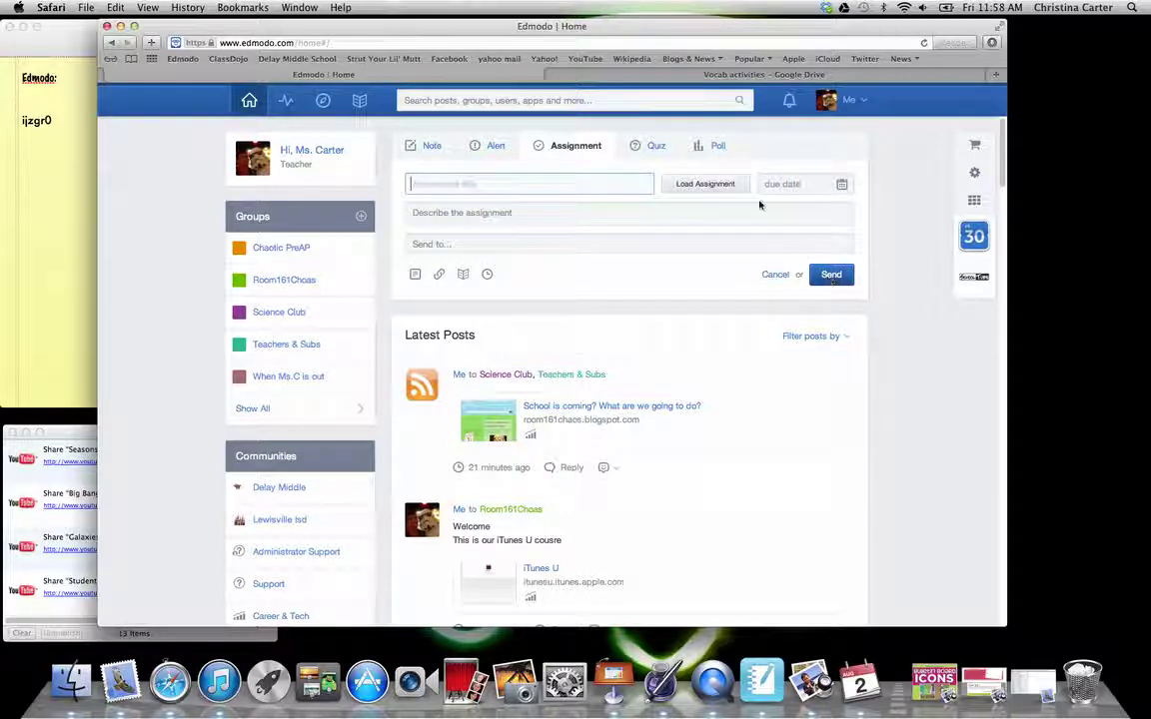
{"action": "left_click", "coordinate": [655, 147]}
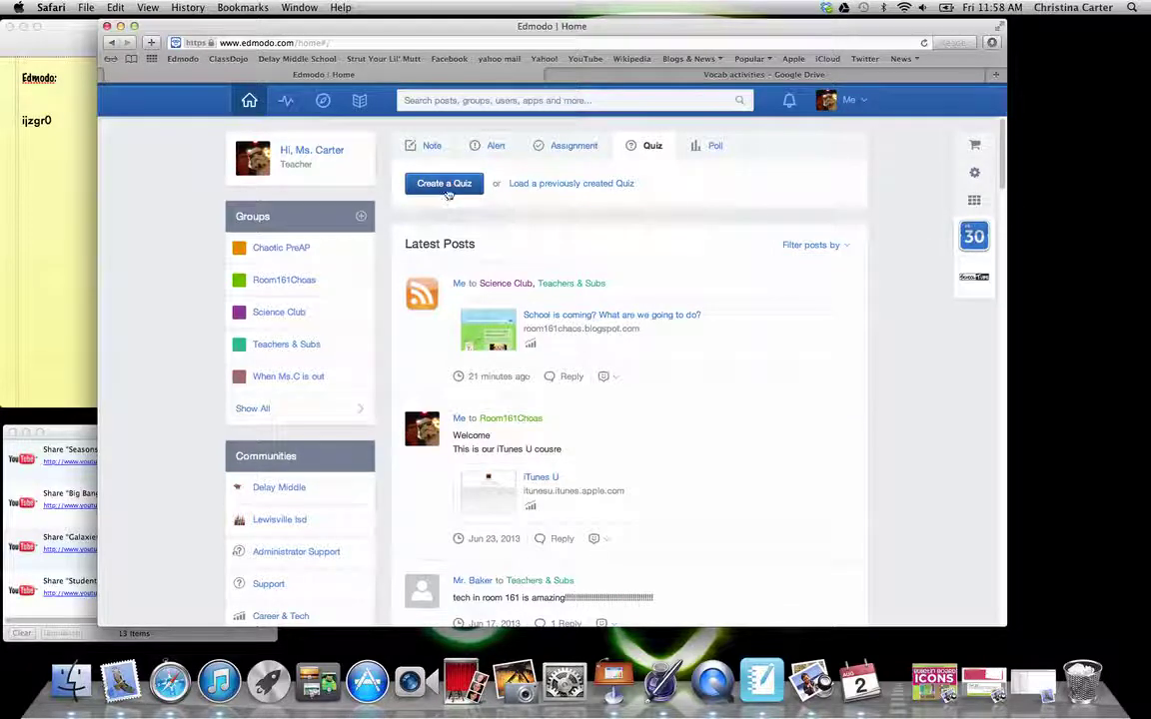
Create a new quiz with a first Multiple Choice question, then go back Home.
{"action": "left_click", "coordinate": [458, 186]}
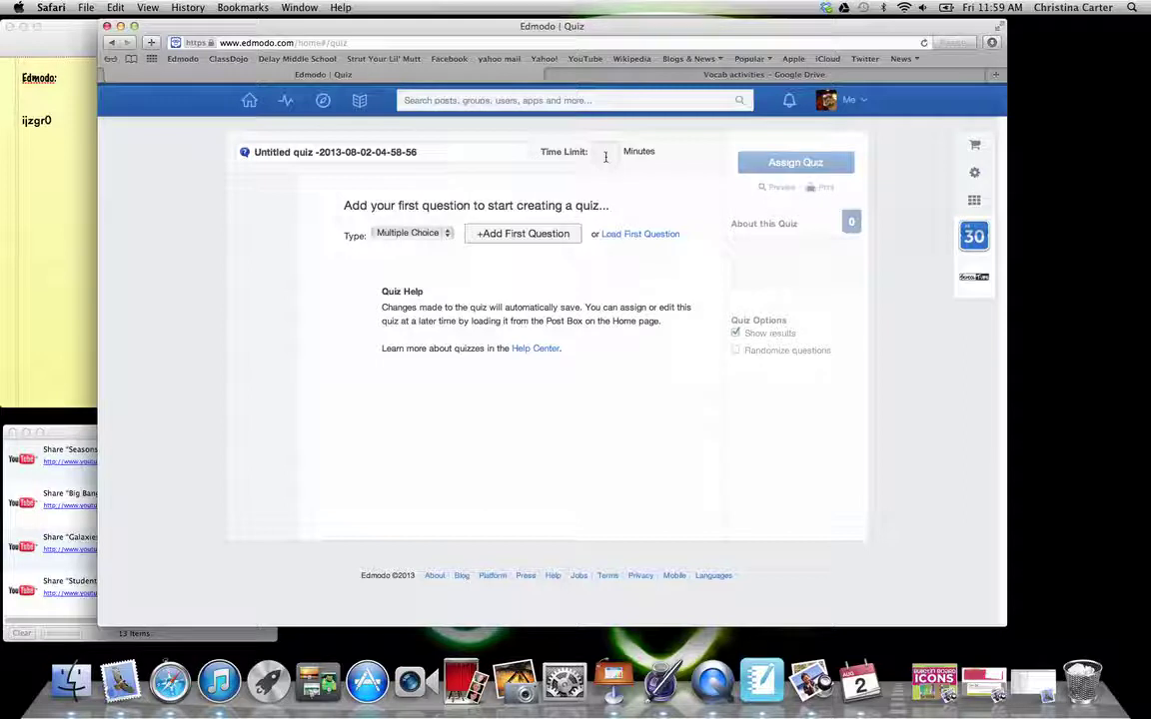
{"action": "left_click", "coordinate": [394, 233]}
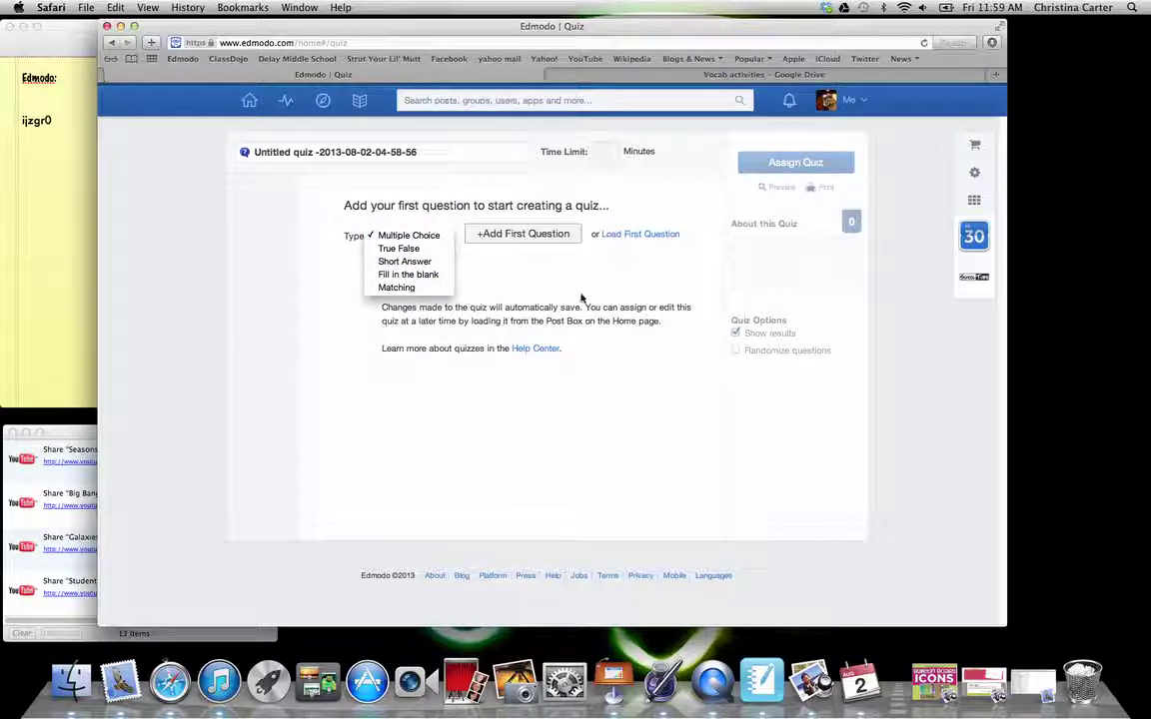
{"action": "left_click", "coordinate": [509, 237]}
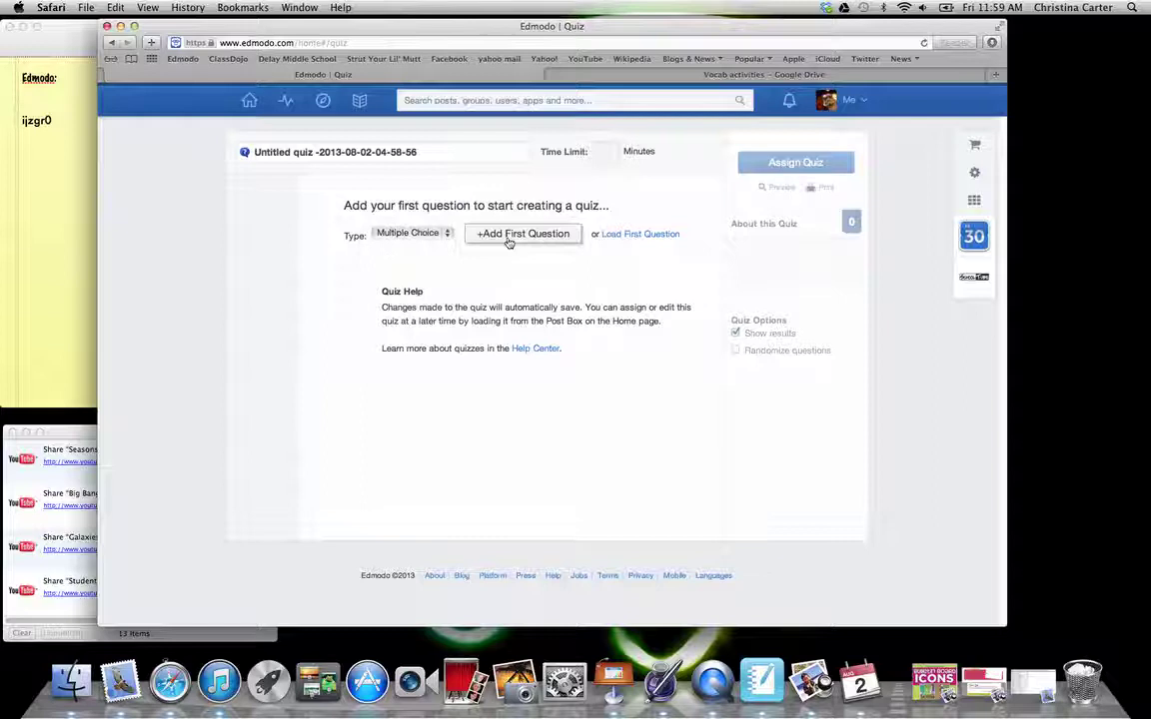
{"action": "left_click", "coordinate": [519, 234]}
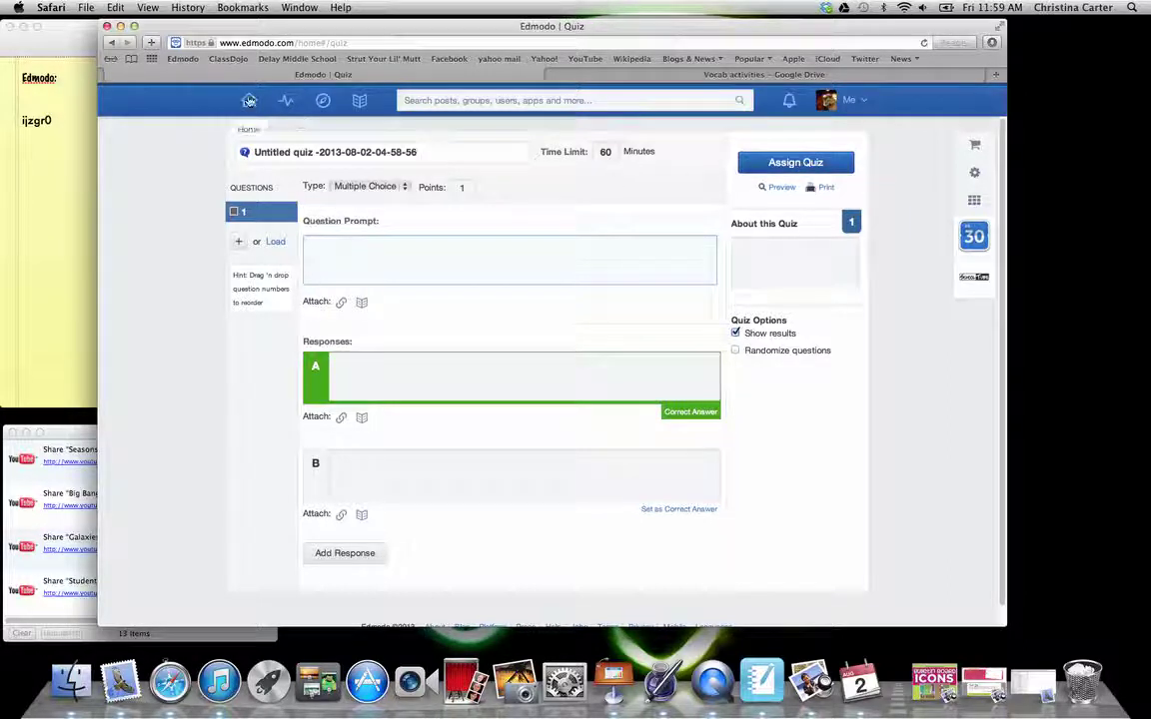
{"action": "left_click", "coordinate": [250, 101]}
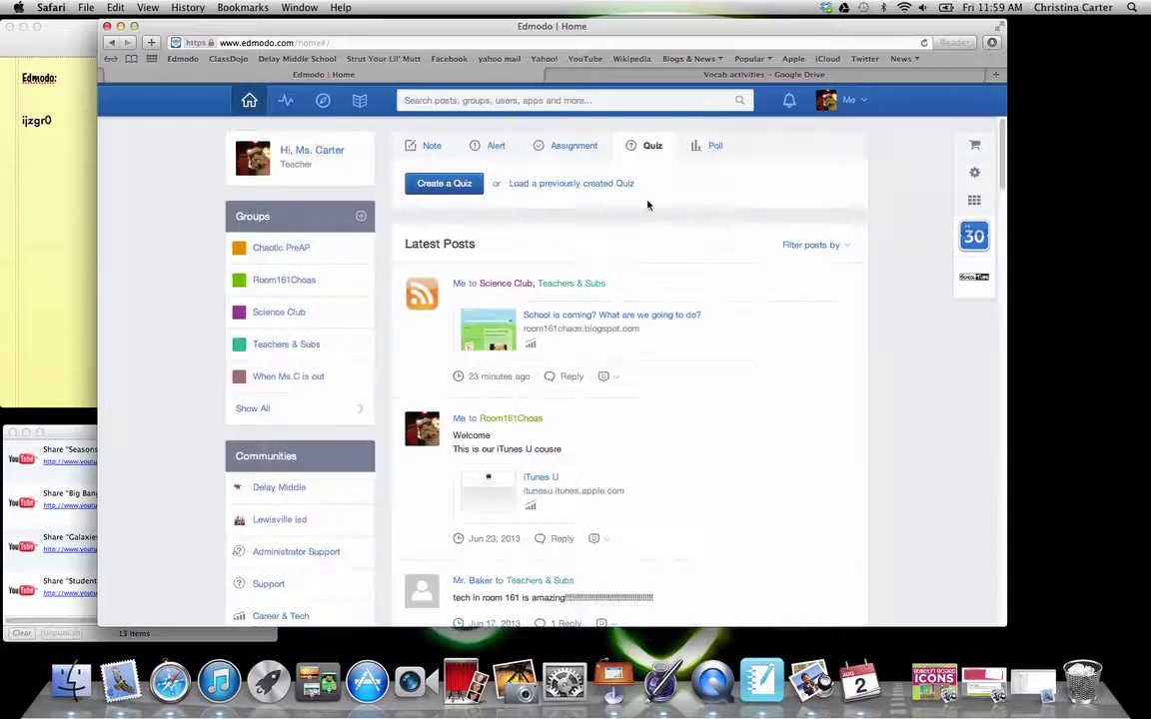
View the Poll form briefly, then return the composer to Note.
{"action": "left_click", "coordinate": [727, 147]}
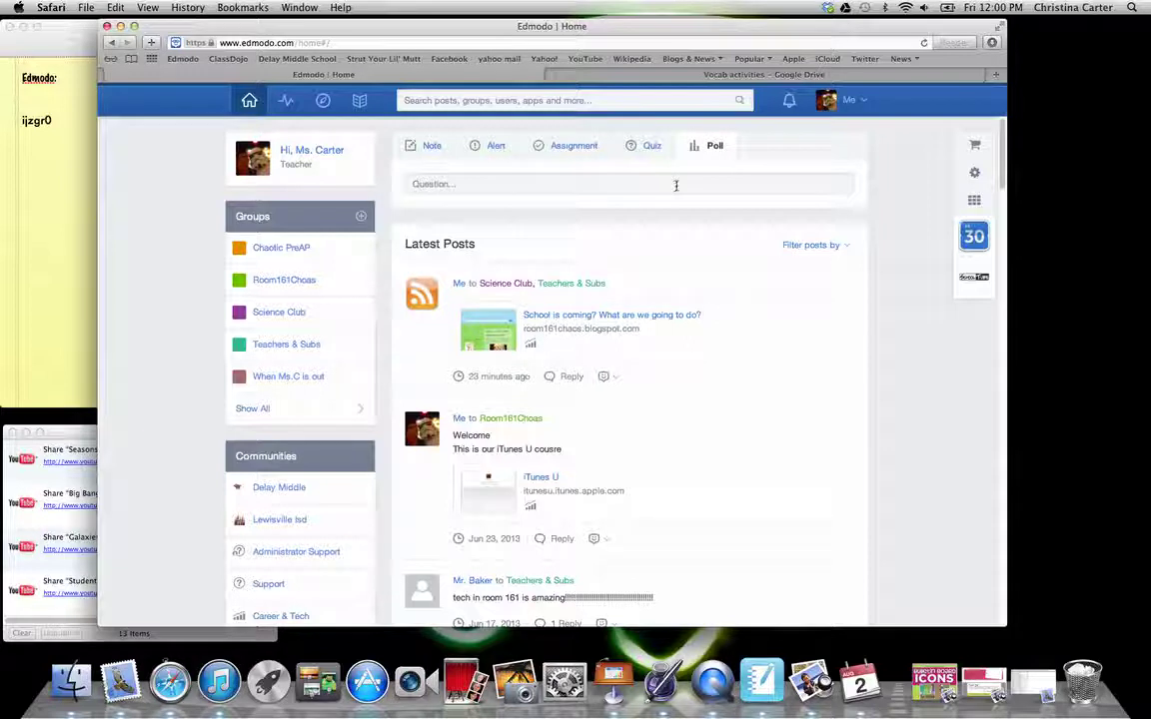
{"action": "left_click", "coordinate": [421, 147]}
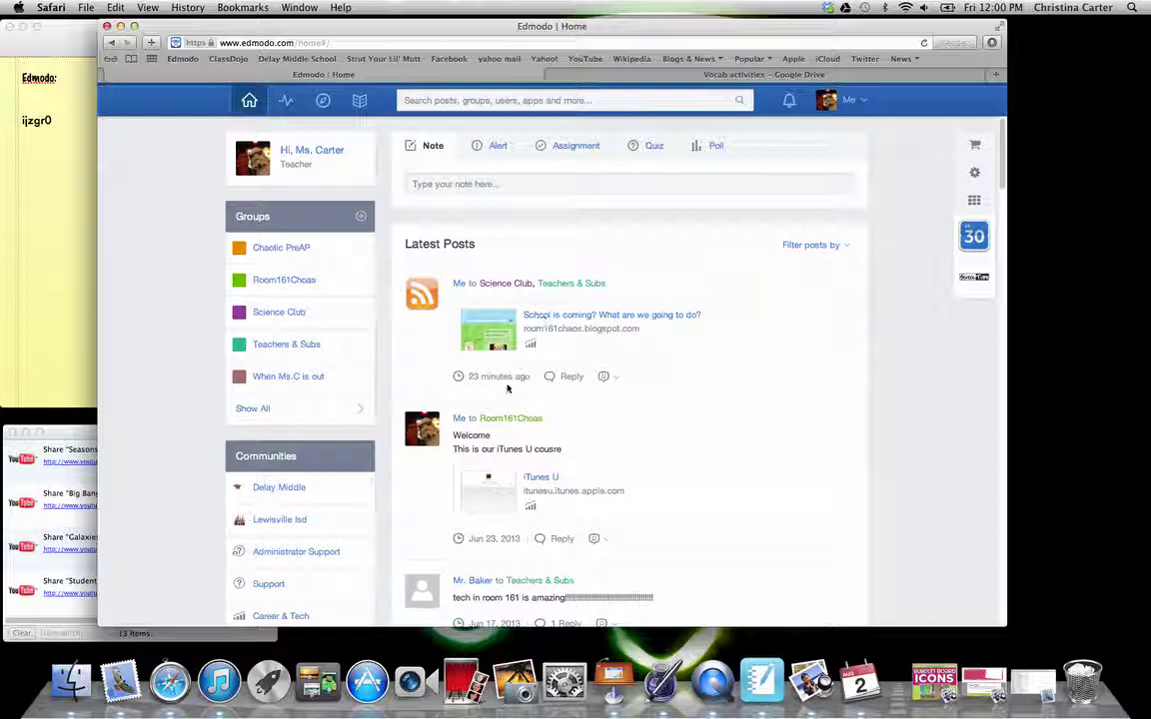
{"action": "scroll", "coordinate": [464, 380], "scroll_direction": "down", "scroll_amount": 3}
{"action": "scroll", "coordinate": [472, 393], "scroll_direction": "down", "scroll_amount": 3}
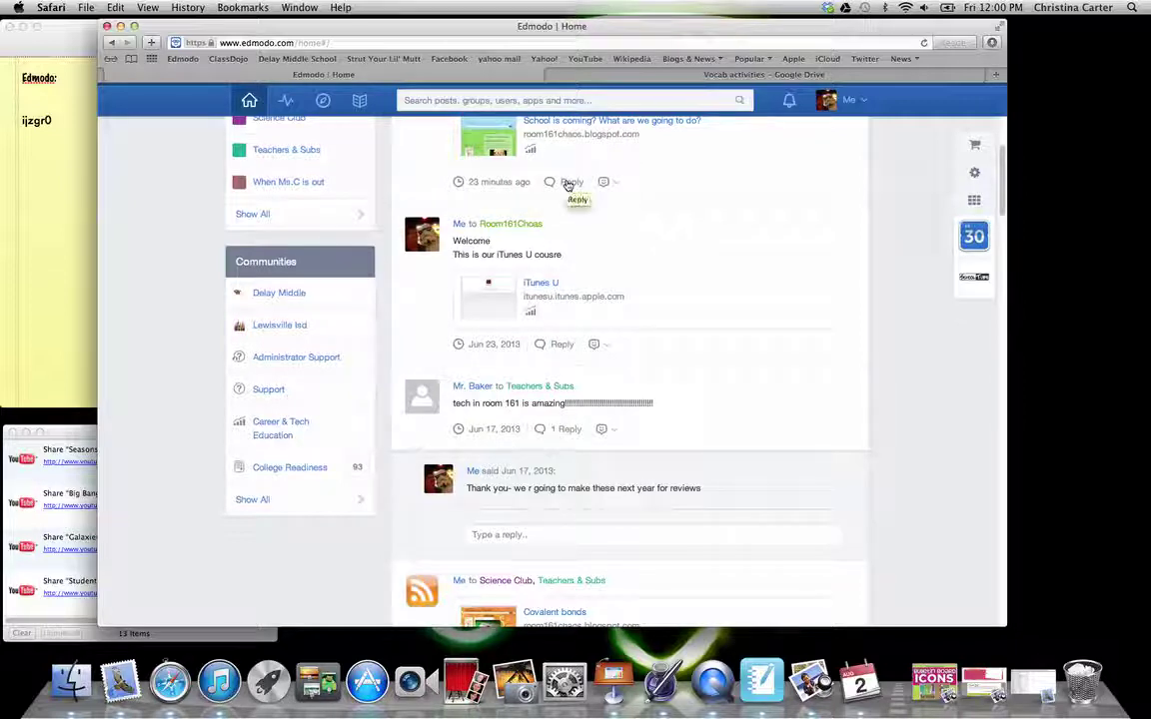
{"action": "left_click", "coordinate": [604, 186]}
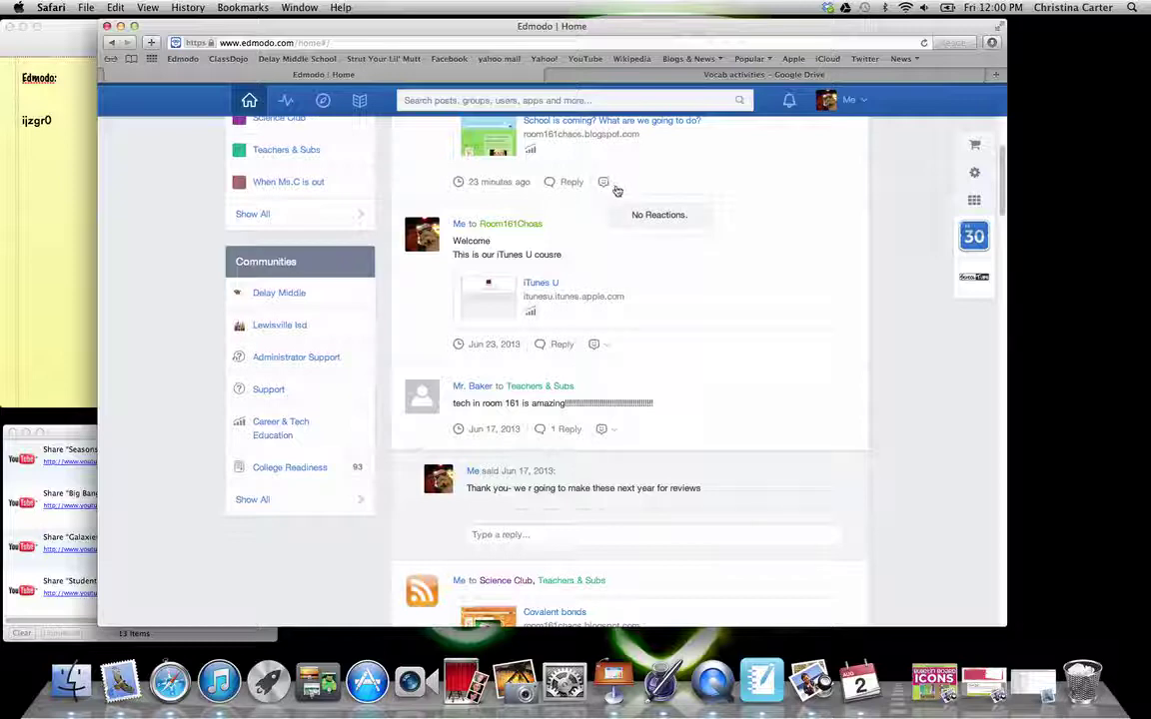
{"action": "scroll", "coordinate": [600, 193], "scroll_direction": "up", "scroll_amount": 3}
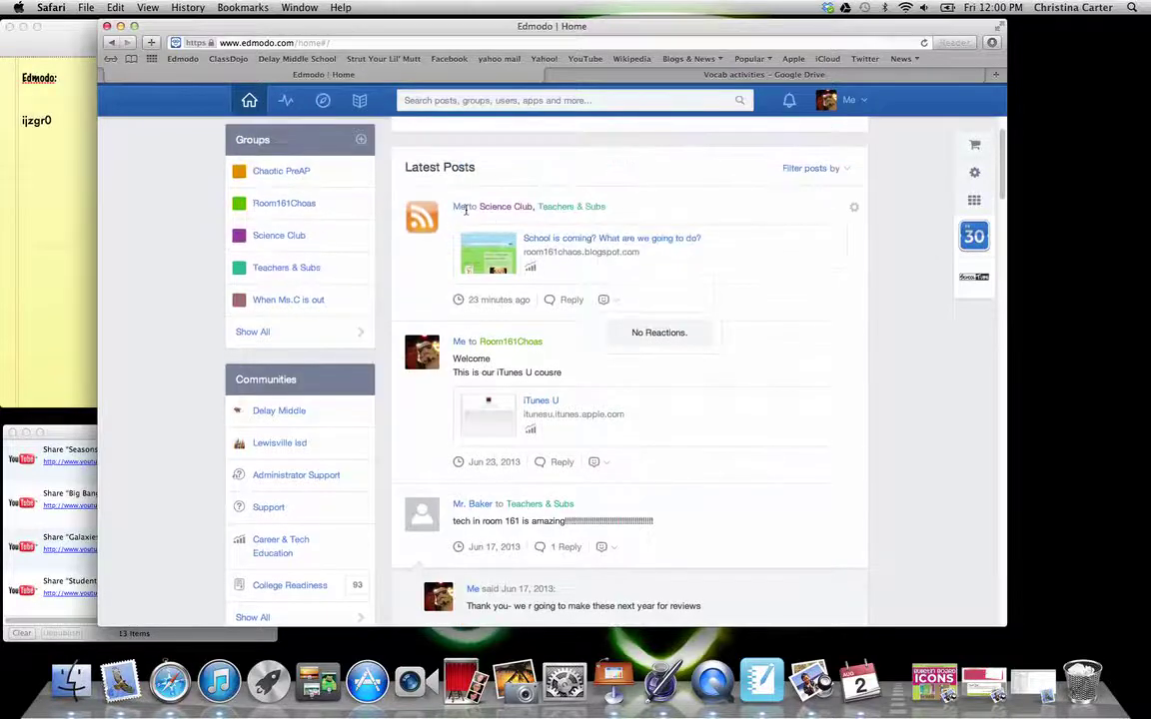
{"action": "scroll", "coordinate": [592, 424], "scroll_direction": "down", "scroll_amount": 1}
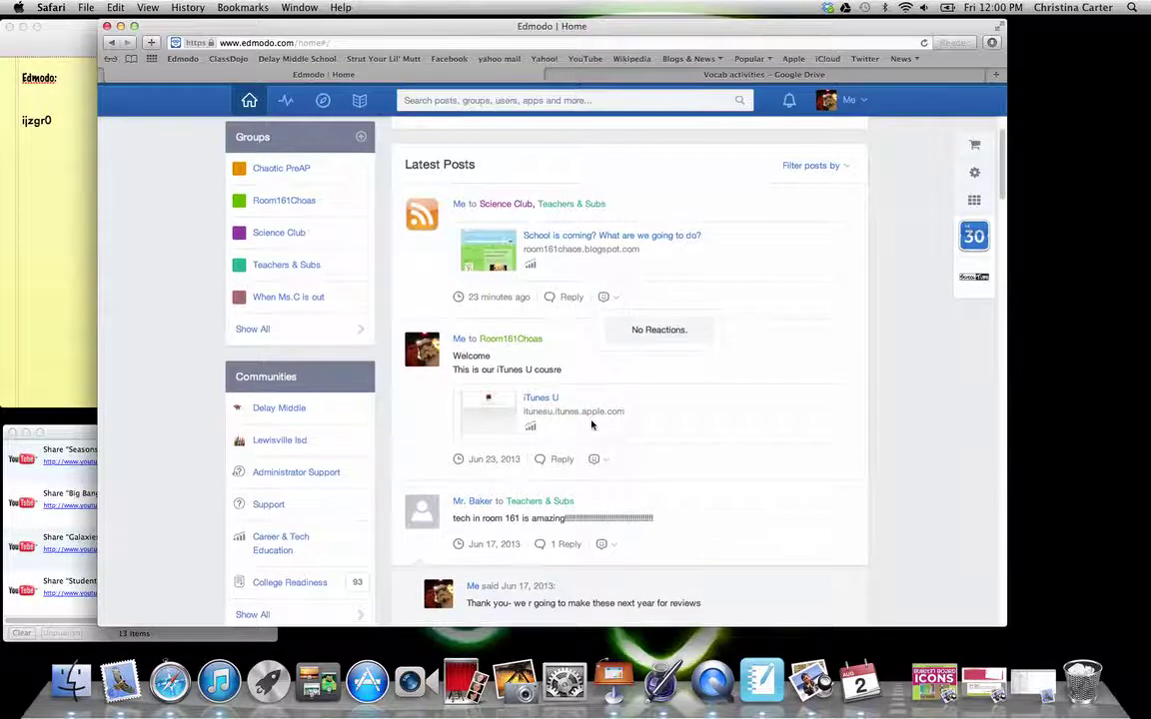
{"action": "scroll", "coordinate": [591, 424], "scroll_direction": "down", "scroll_amount": 8}
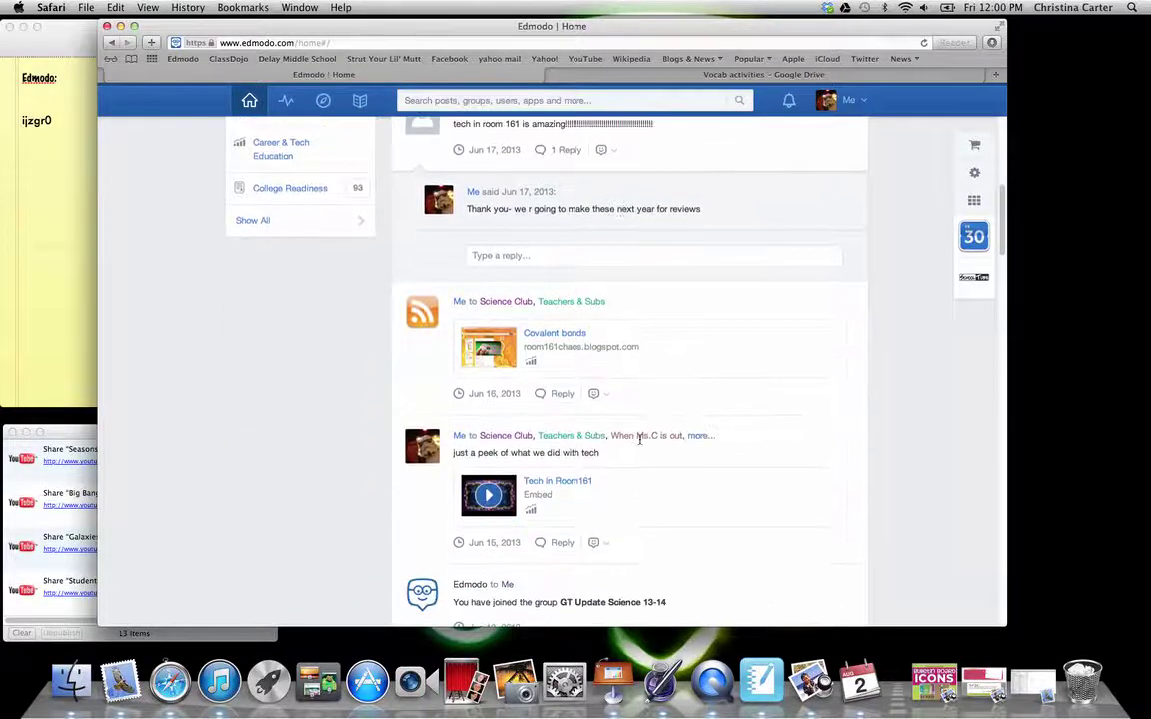
{"action": "scroll", "coordinate": [640, 445], "scroll_direction": "down", "scroll_amount": 2}
{"action": "scroll", "coordinate": [634, 449], "scroll_direction": "down", "scroll_amount": 2}
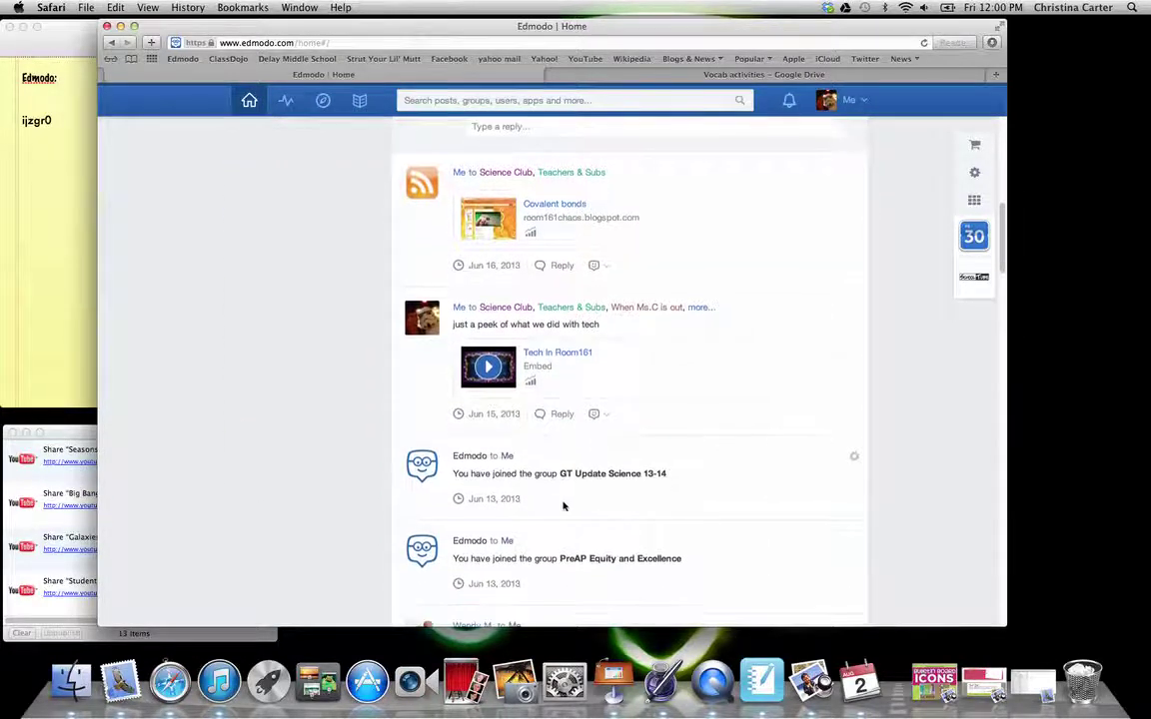
{"action": "scroll", "coordinate": [563, 506], "scroll_direction": "up", "scroll_amount": 10}
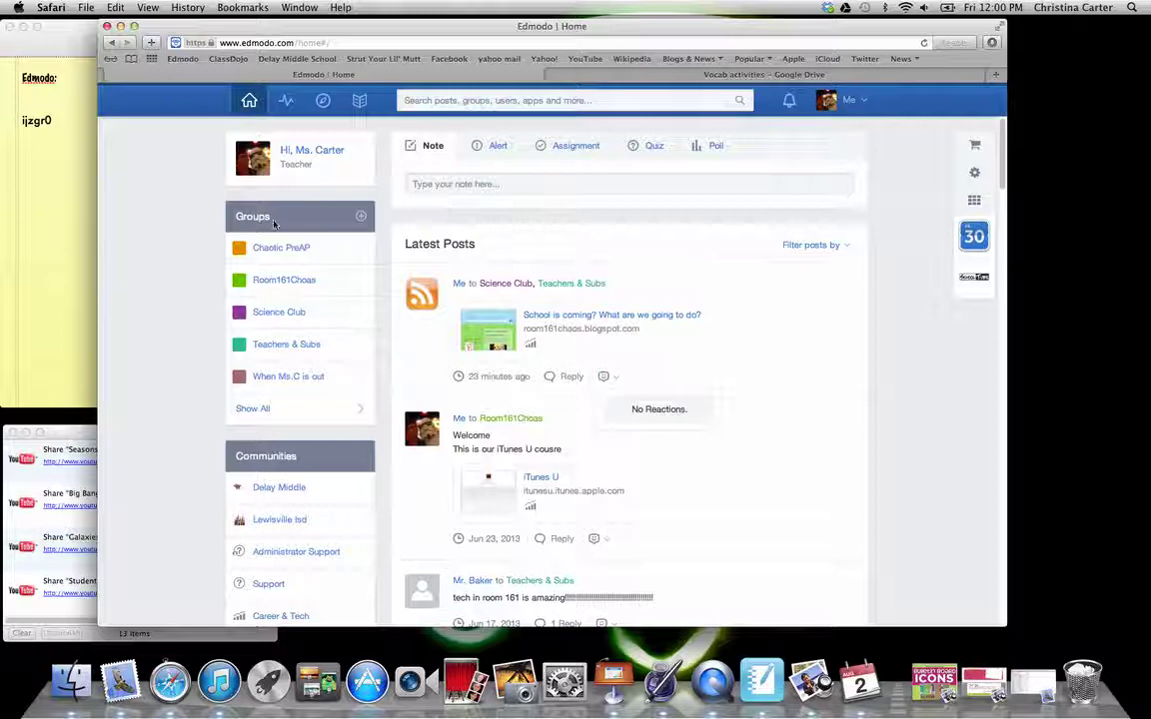
{"action": "left_click", "coordinate": [362, 216]}
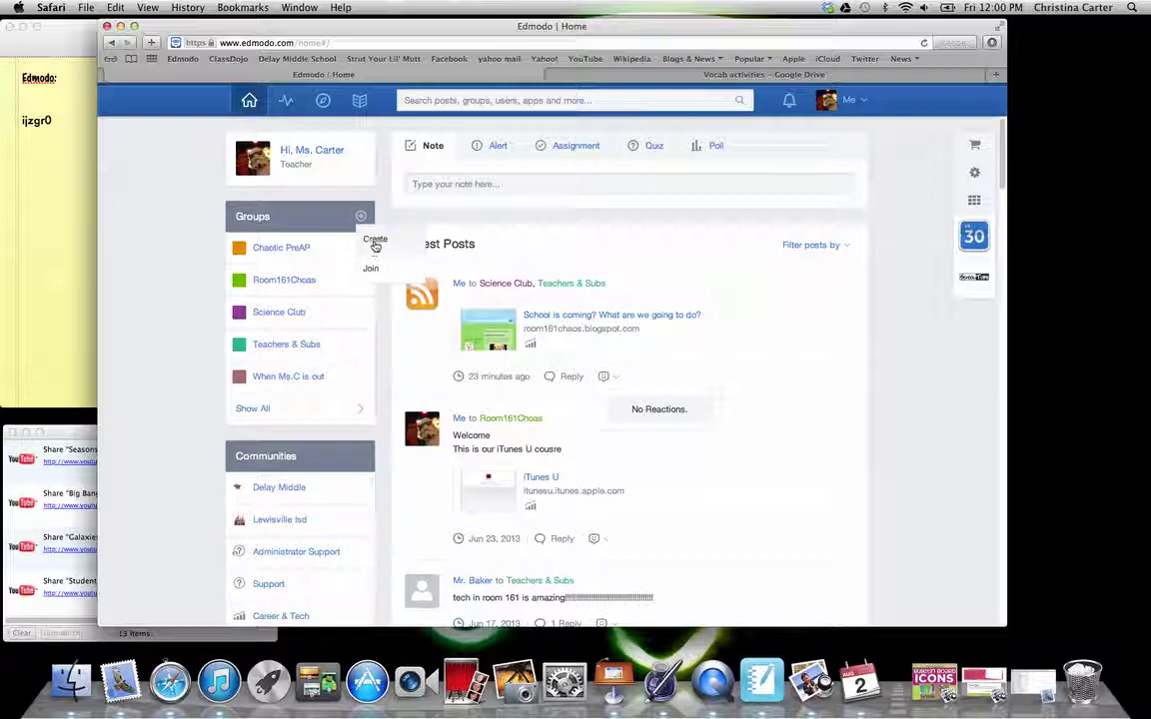
{"action": "left_click", "coordinate": [375, 242]}
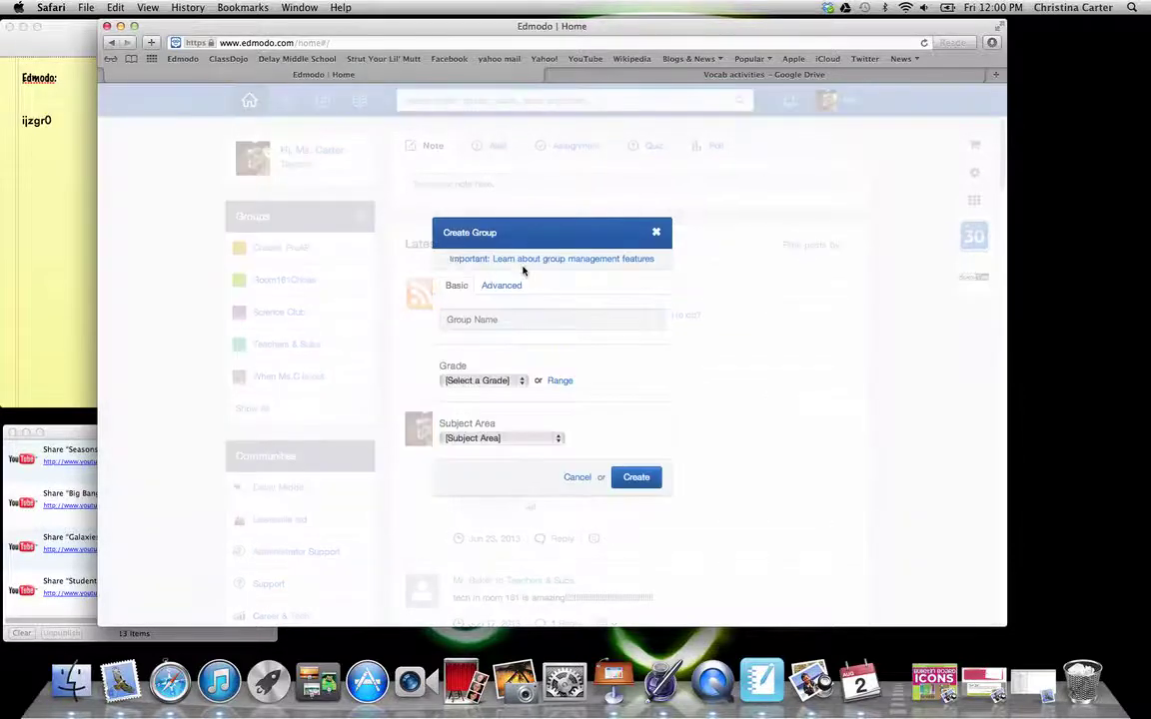
{"action": "left_click", "coordinate": [497, 288]}
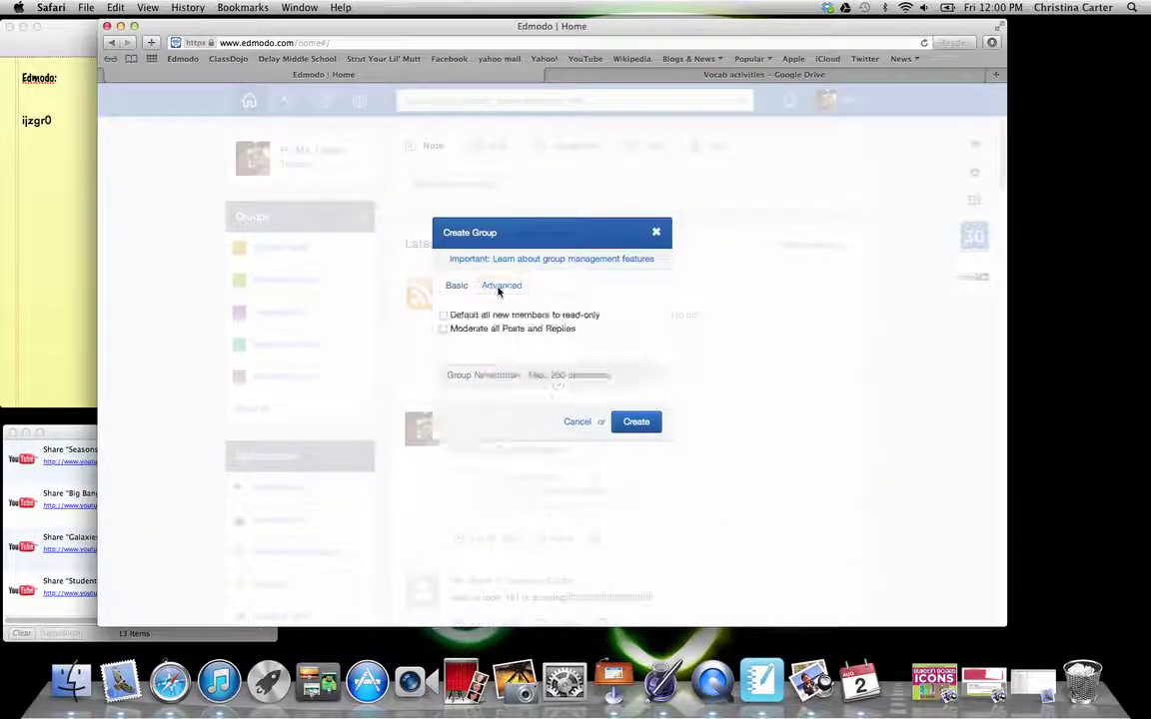
{"action": "left_click", "coordinate": [458, 286]}
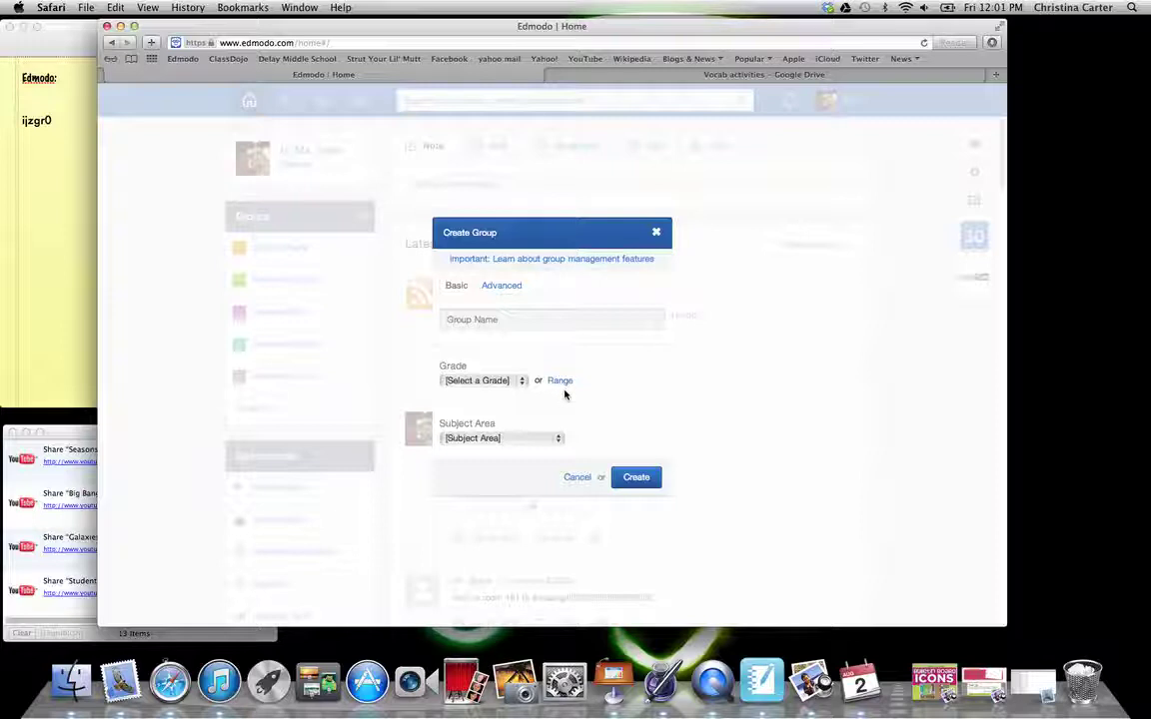
{"action": "left_click", "coordinate": [520, 438]}
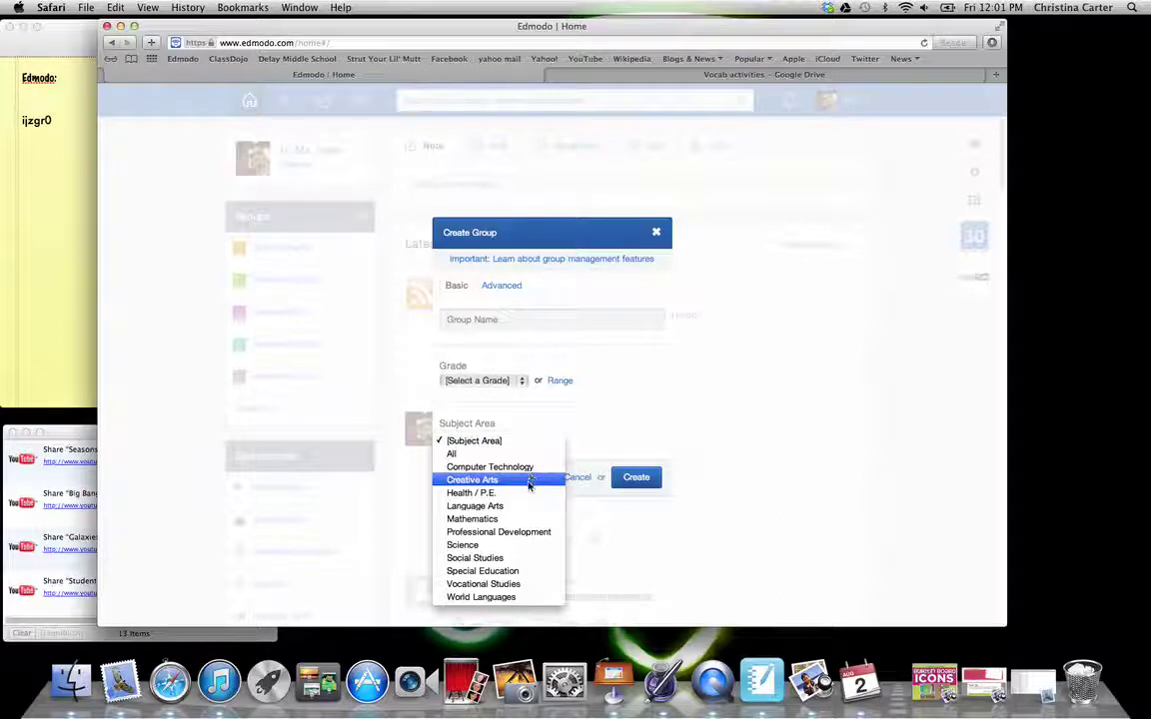
{"action": "left_click", "coordinate": [501, 549]}
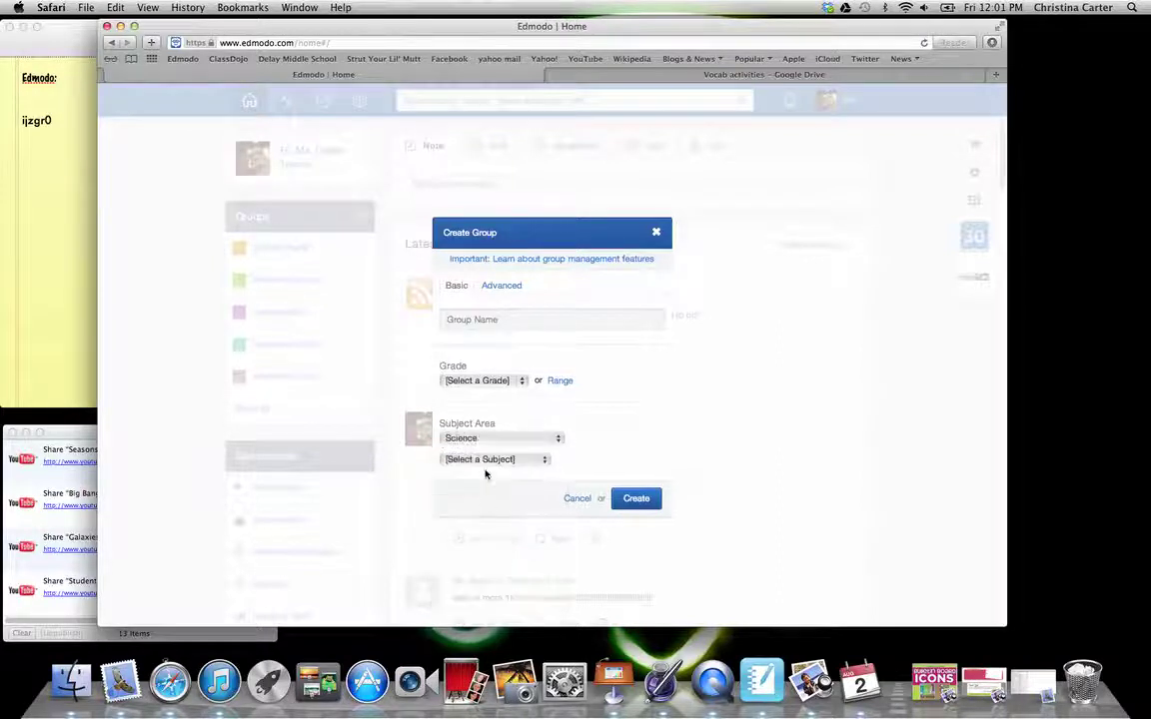
{"action": "left_click", "coordinate": [491, 459]}
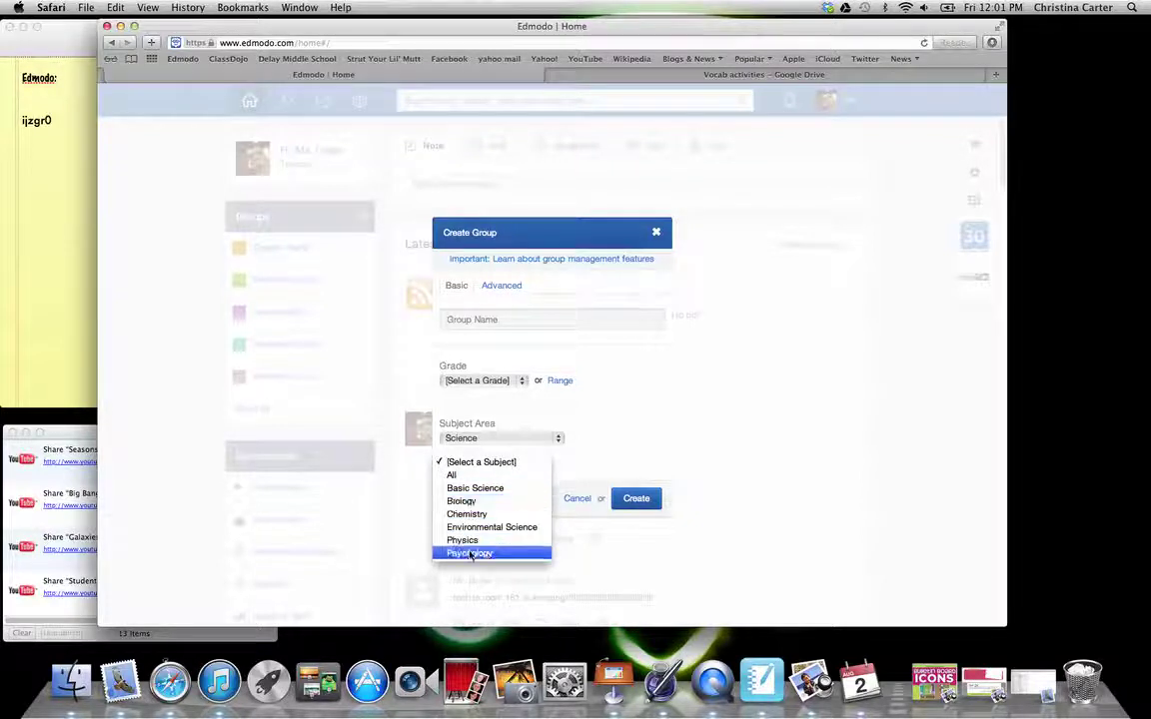
{"action": "left_click", "coordinate": [606, 431]}
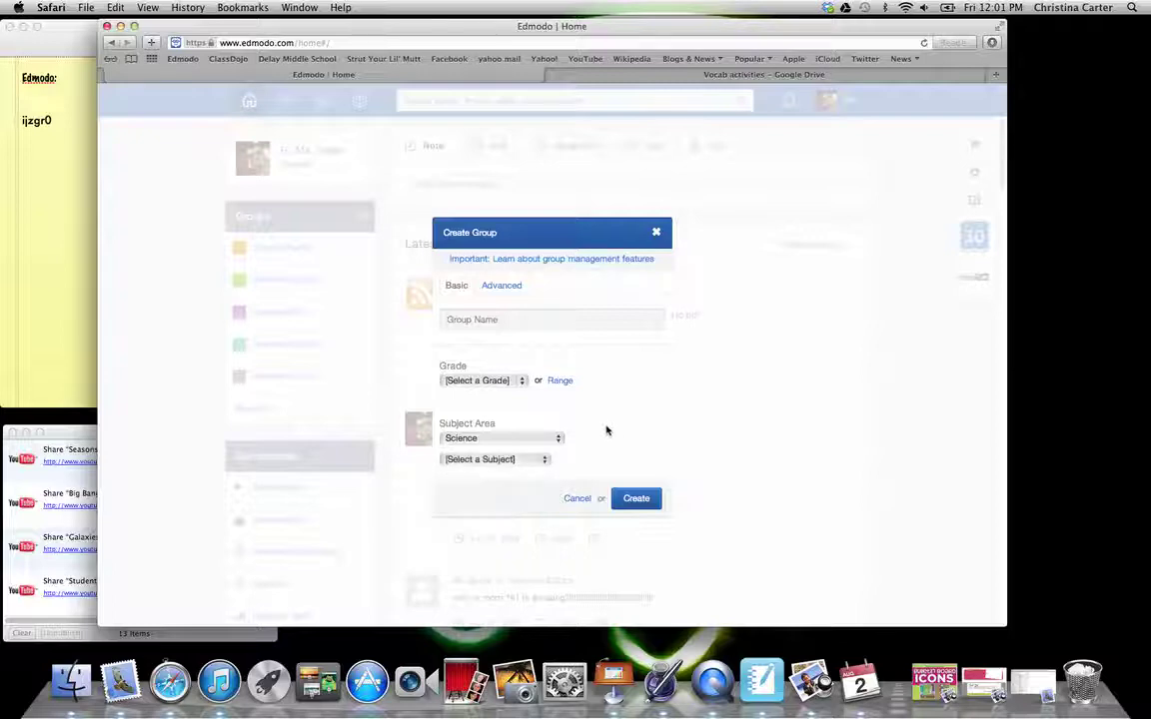
{"action": "left_click", "coordinate": [576, 499]}
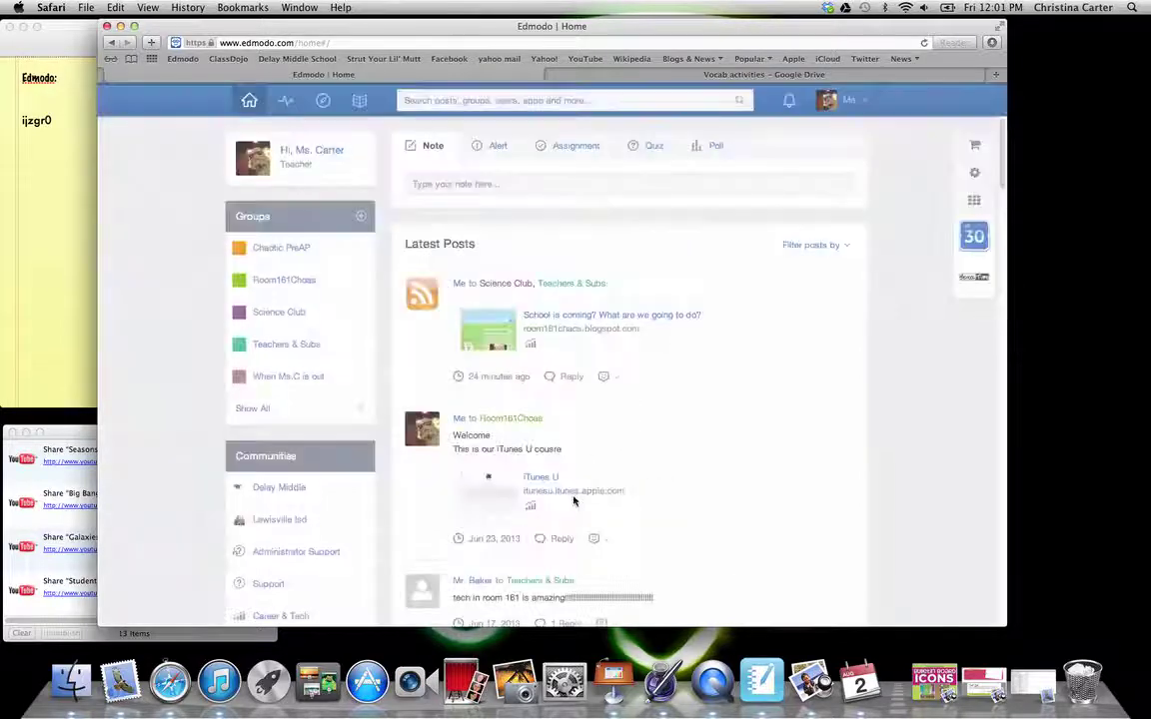
Show the full list of groups and scroll through it.
{"action": "left_click", "coordinate": [252, 408]}
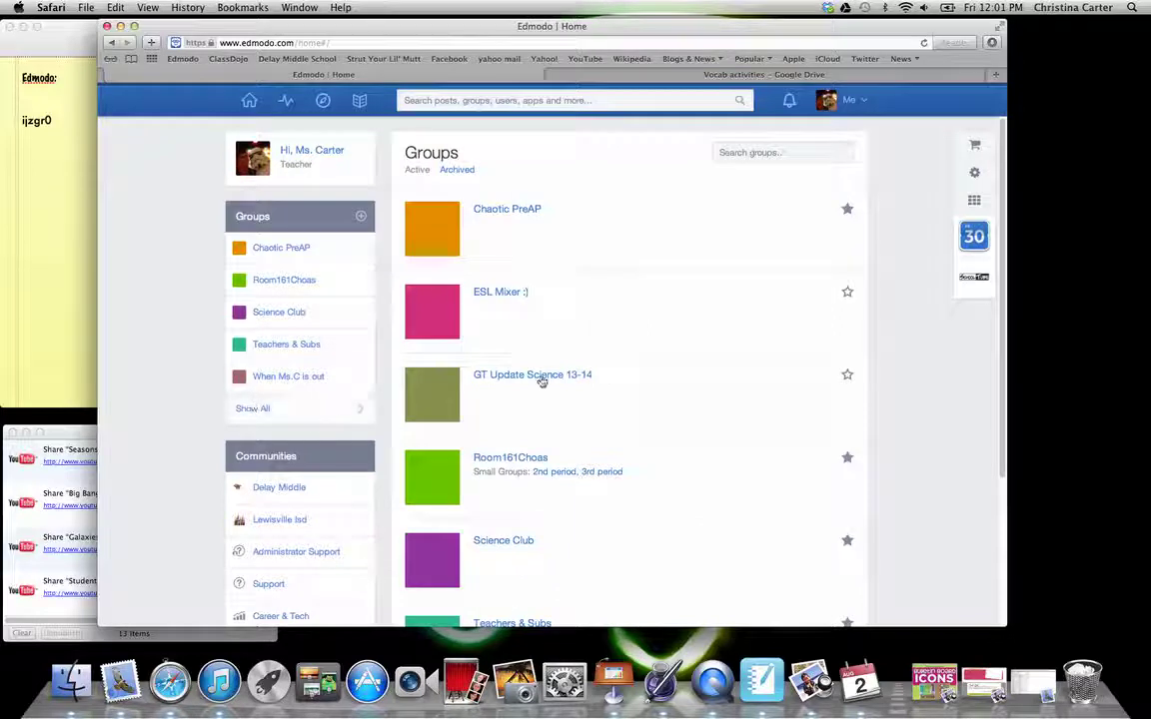
{"action": "scroll", "coordinate": [554, 371], "scroll_direction": "down", "scroll_amount": 3}
{"action": "scroll", "coordinate": [565, 366], "scroll_direction": "down", "scroll_amount": 3}
{"action": "scroll", "coordinate": [587, 363], "scroll_direction": "up", "scroll_amount": 4}
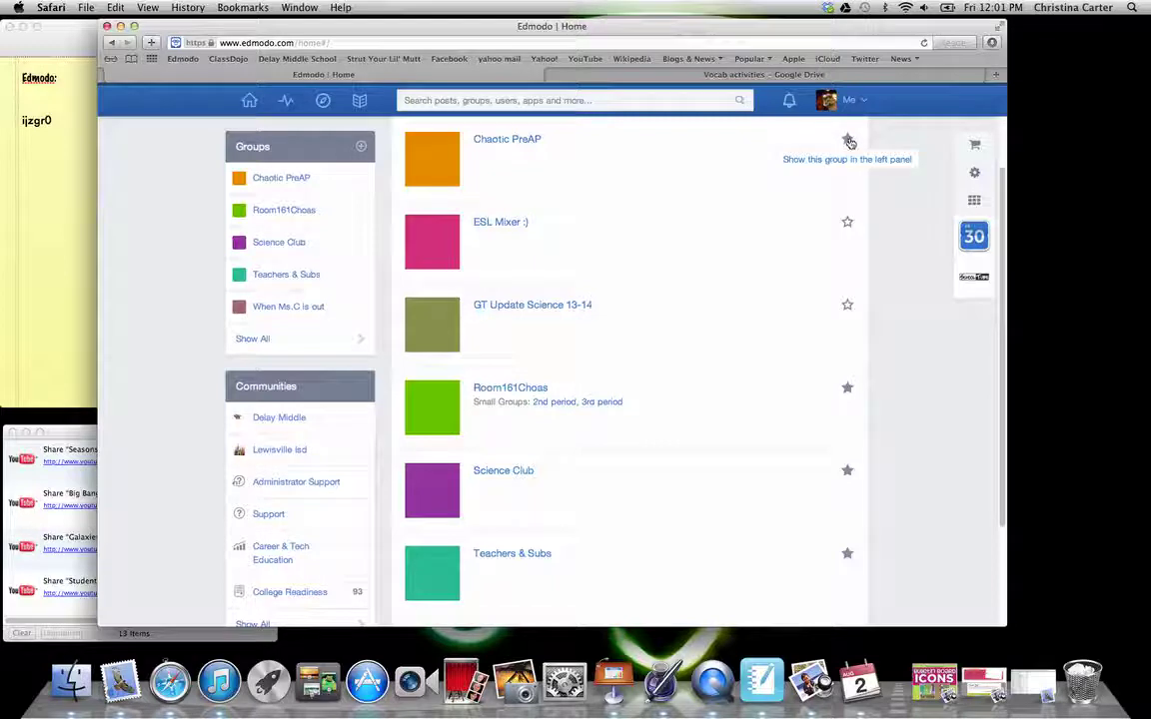
Unstar and re-star Chaotic PreAP so it stays pinned in the sidebar.
{"action": "left_click", "coordinate": [848, 141]}
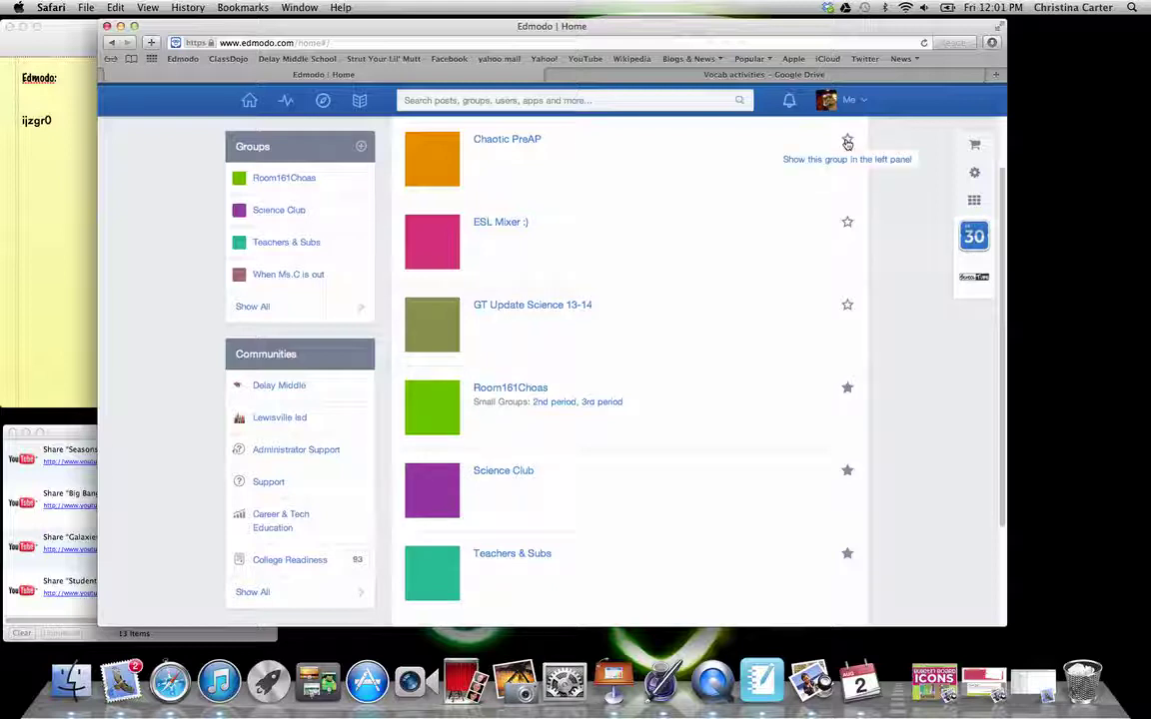
{"action": "left_click", "coordinate": [847, 141]}
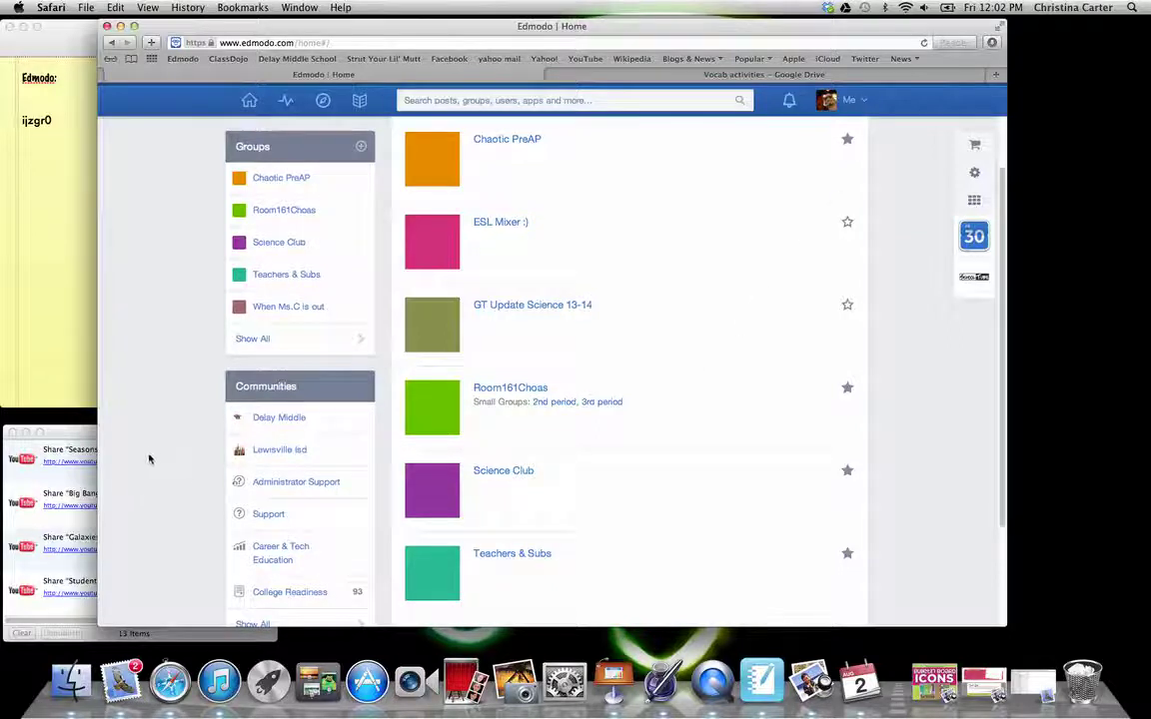
{"action": "scroll", "coordinate": [155, 452], "scroll_direction": "down", "scroll_amount": 2}
{"action": "scroll", "coordinate": [162, 449], "scroll_direction": "down", "scroll_amount": 1}
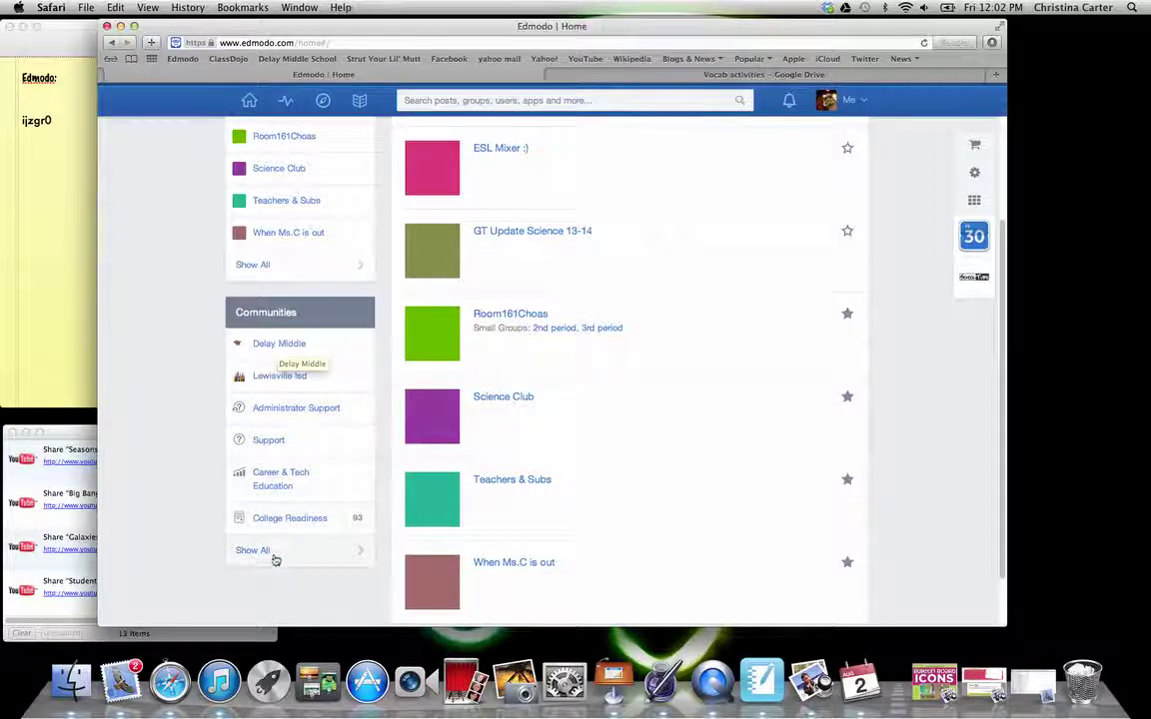
Show all followed communities and scroll through the list, including Science, ClassDojo and Virtual Nerd.
{"action": "left_click", "coordinate": [254, 552]}
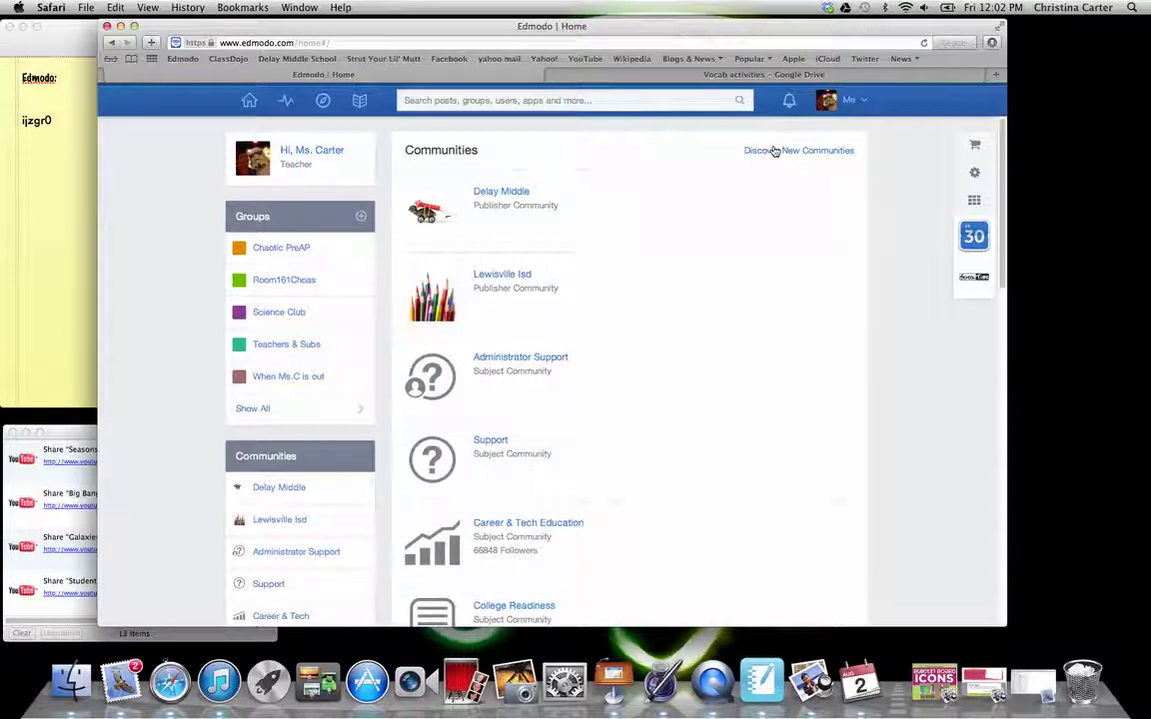
{"action": "scroll", "coordinate": [611, 440], "scroll_direction": "down", "scroll_amount": 5}
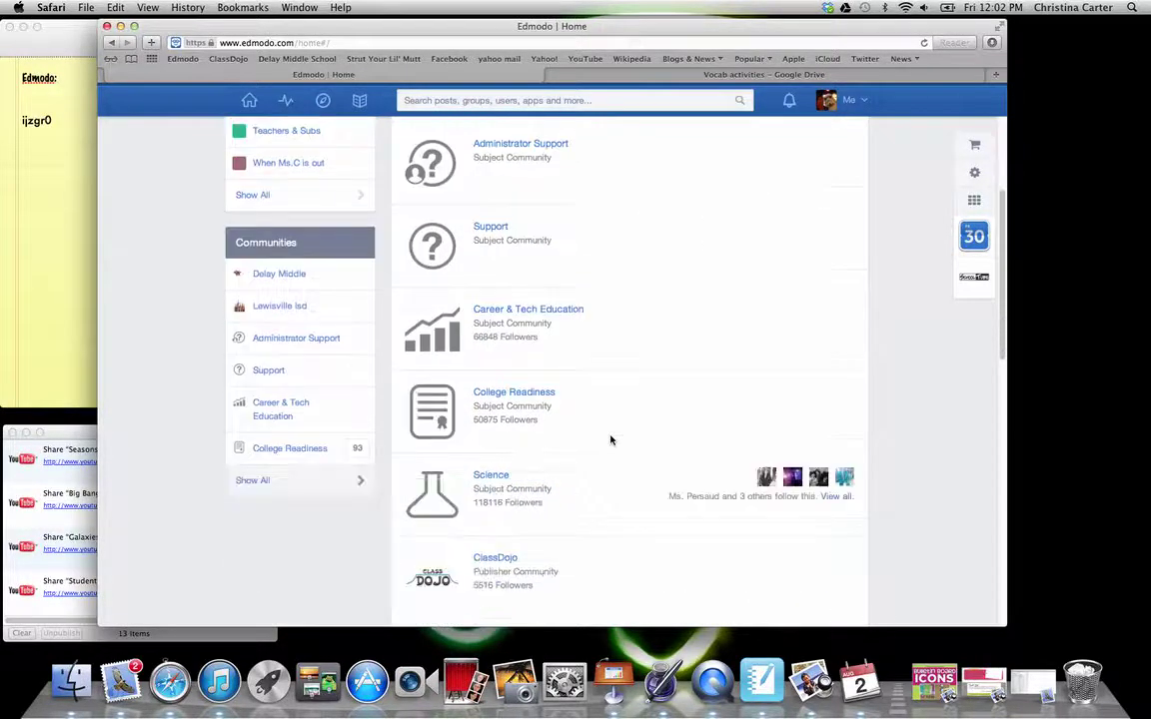
{"action": "scroll", "coordinate": [611, 440], "scroll_direction": "down", "scroll_amount": 1}
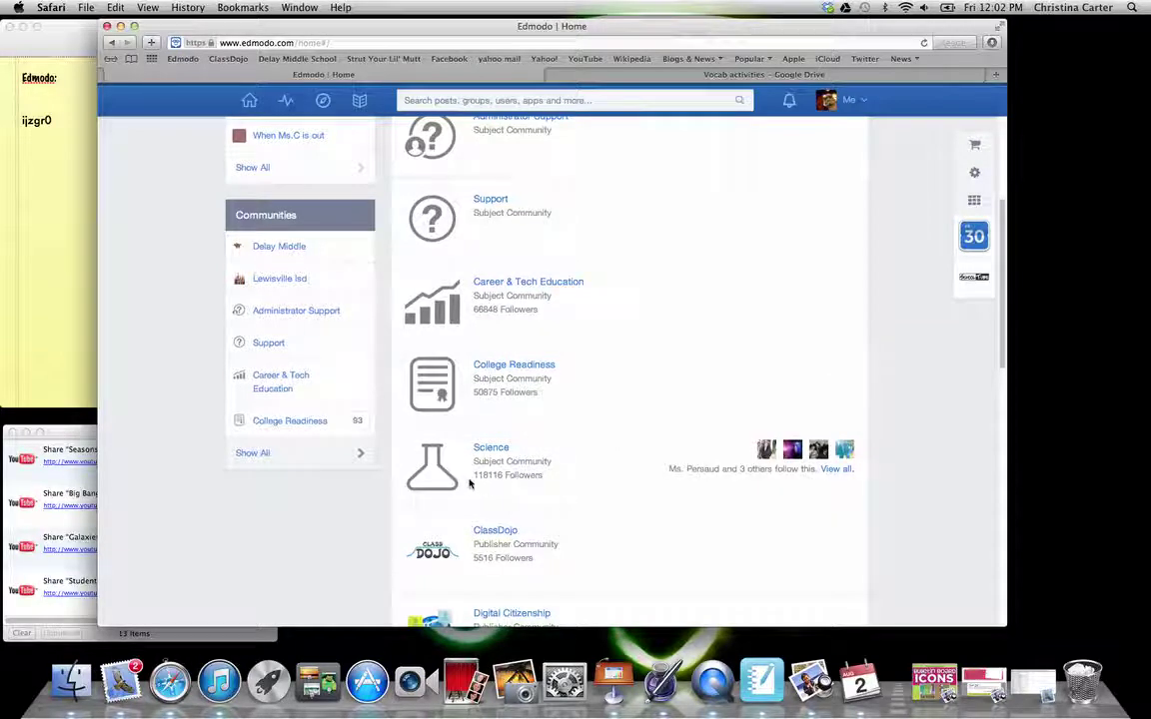
{"action": "scroll", "coordinate": [543, 486], "scroll_direction": "down", "scroll_amount": 7}
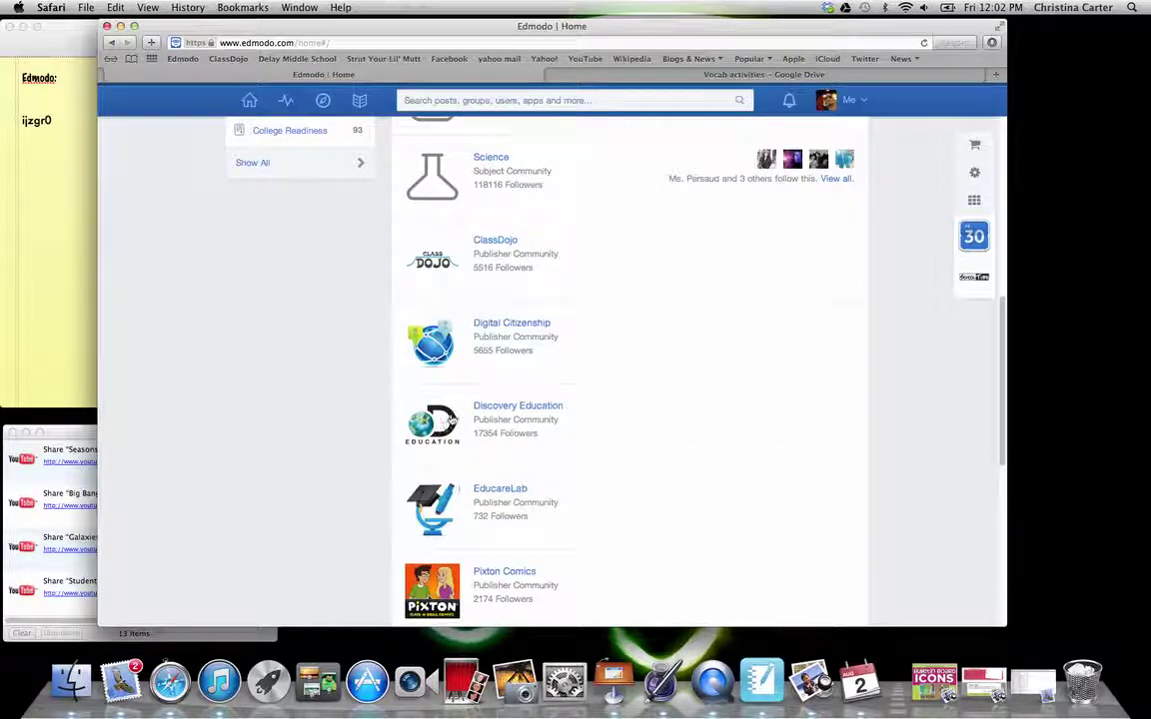
{"action": "scroll", "coordinate": [494, 485], "scroll_direction": "down", "scroll_amount": 4}
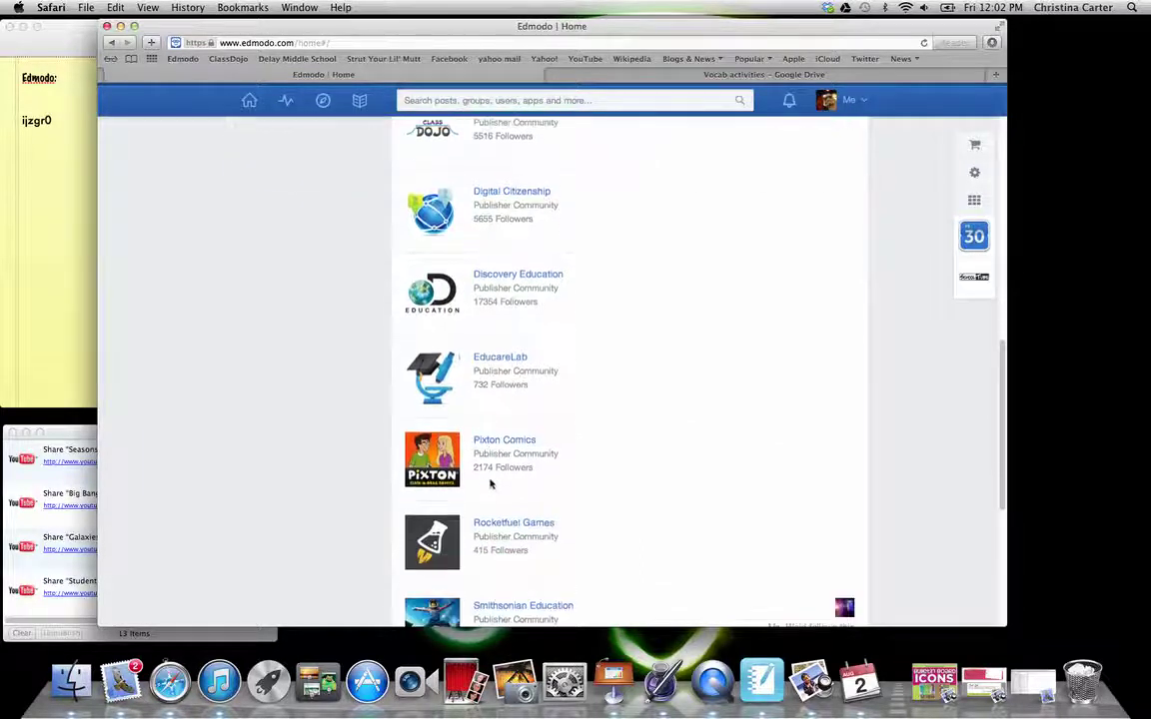
{"action": "scroll", "coordinate": [550, 433], "scroll_direction": "down", "scroll_amount": 3}
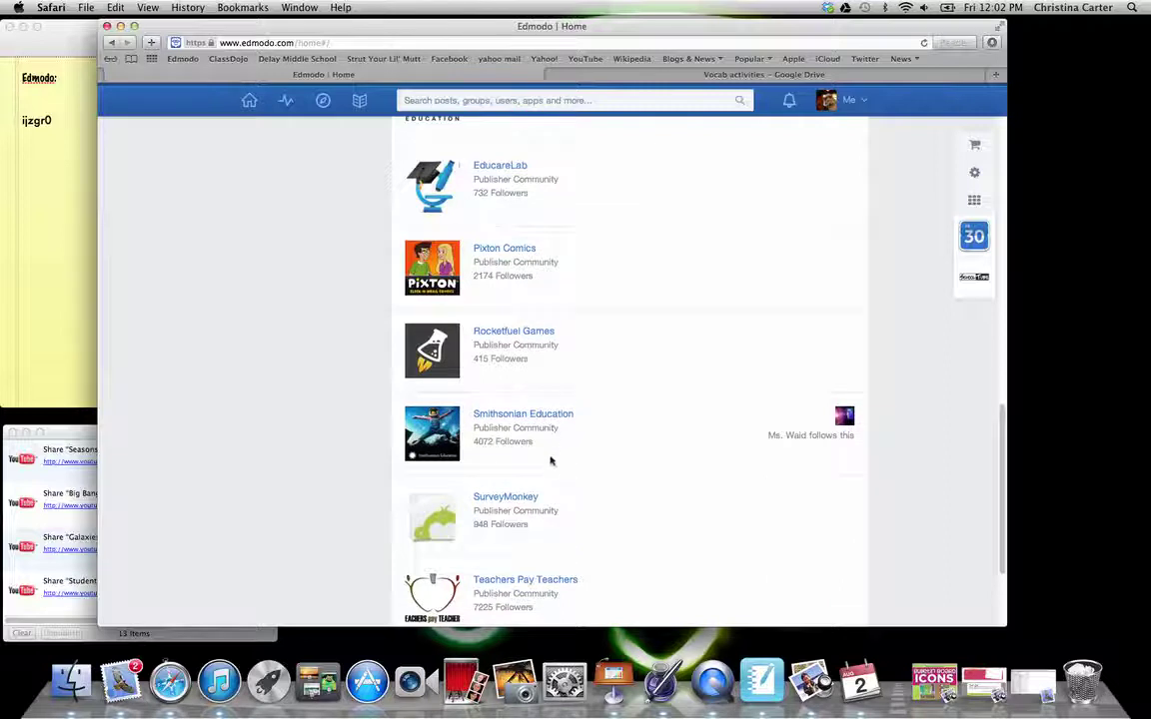
{"action": "scroll", "coordinate": [577, 481], "scroll_direction": "down", "scroll_amount": 2}
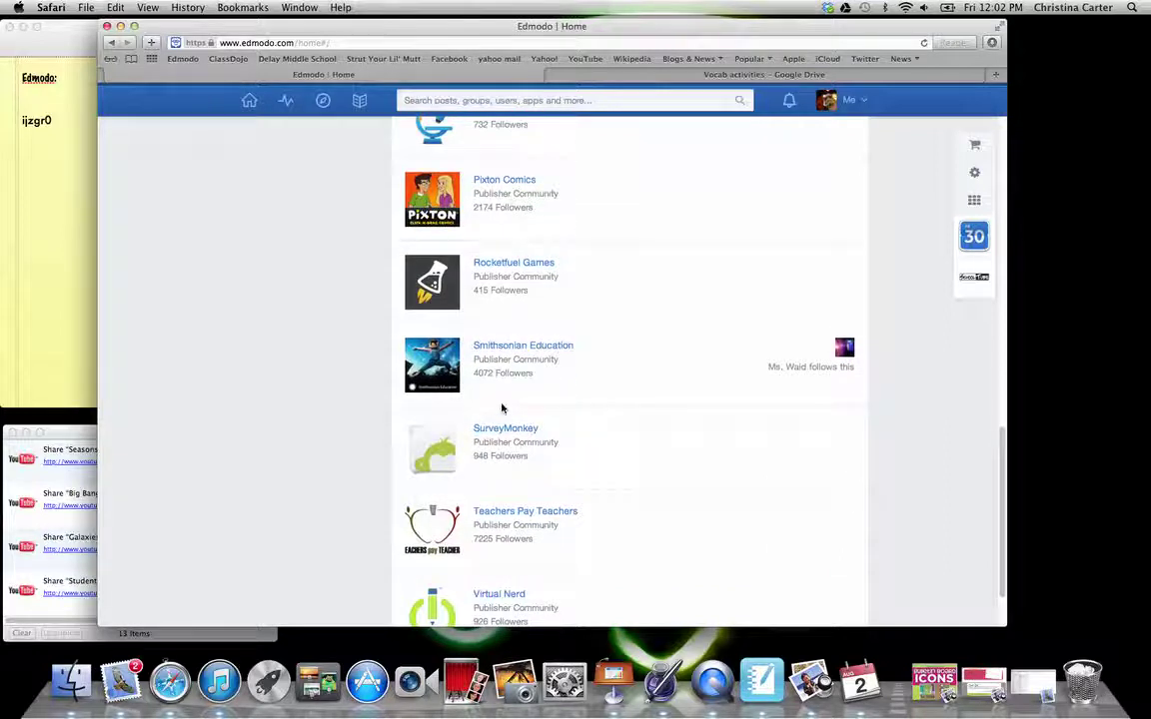
{"action": "scroll", "coordinate": [575, 427], "scroll_direction": "down", "scroll_amount": 2}
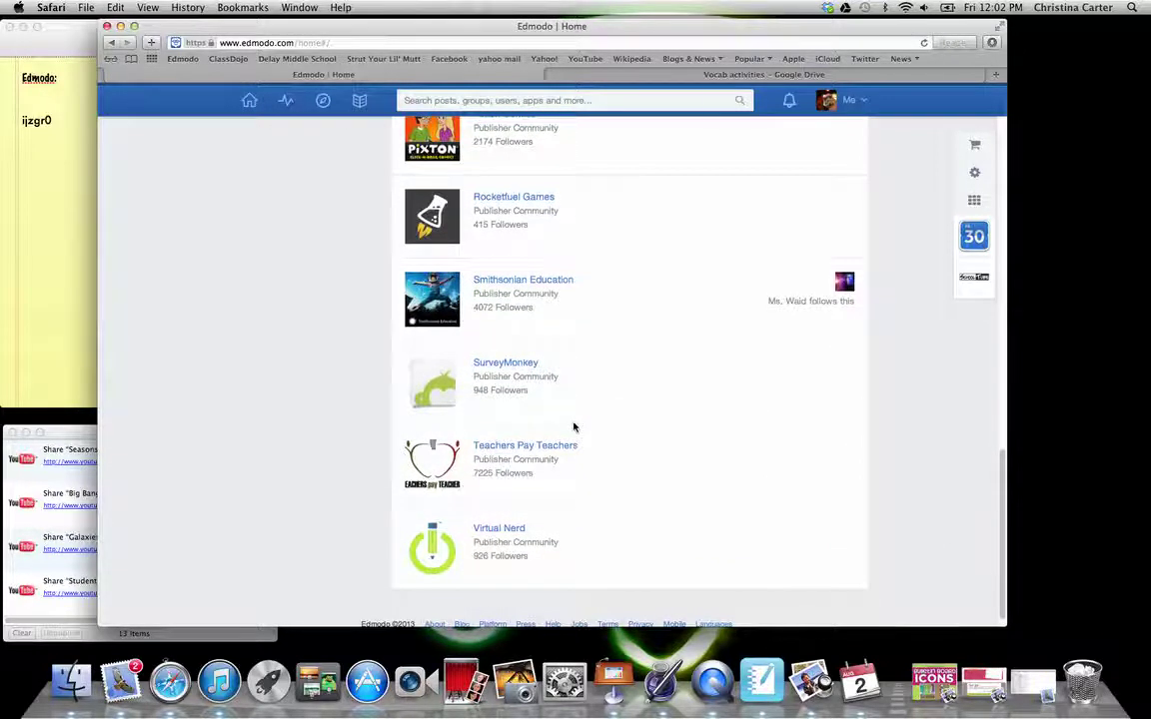
{"action": "scroll", "coordinate": [576, 430], "scroll_direction": "up", "scroll_amount": 10}
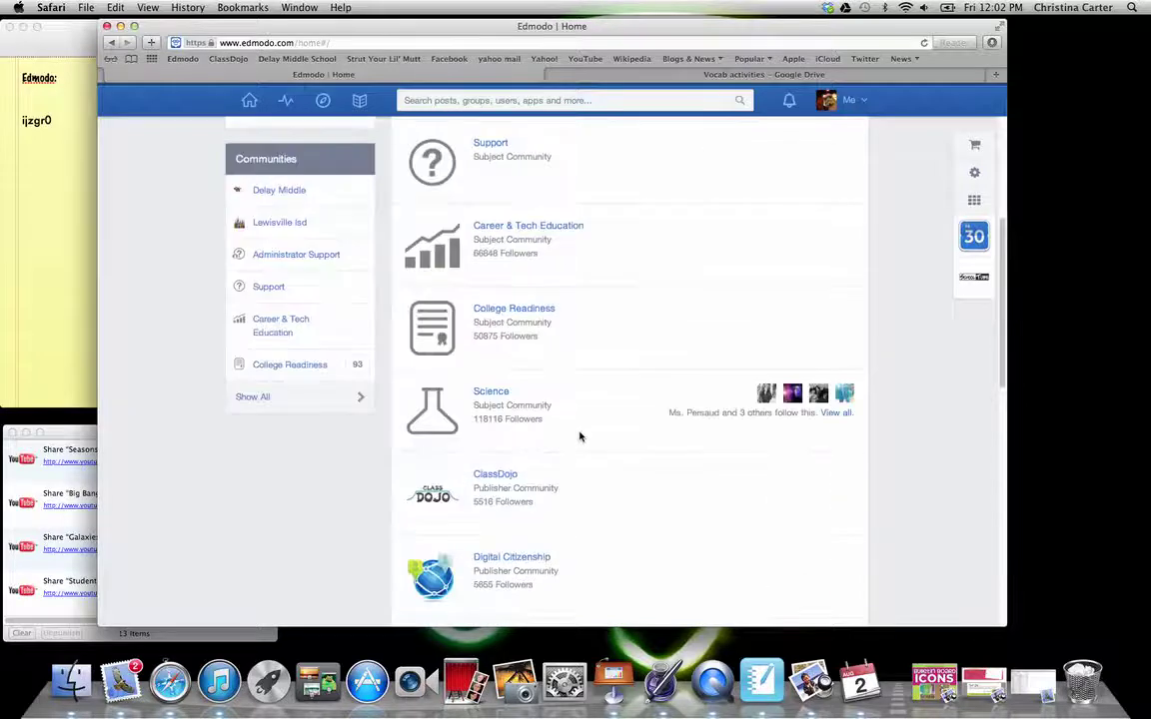
{"action": "scroll", "coordinate": [579, 437], "scroll_direction": "up", "scroll_amount": 5}
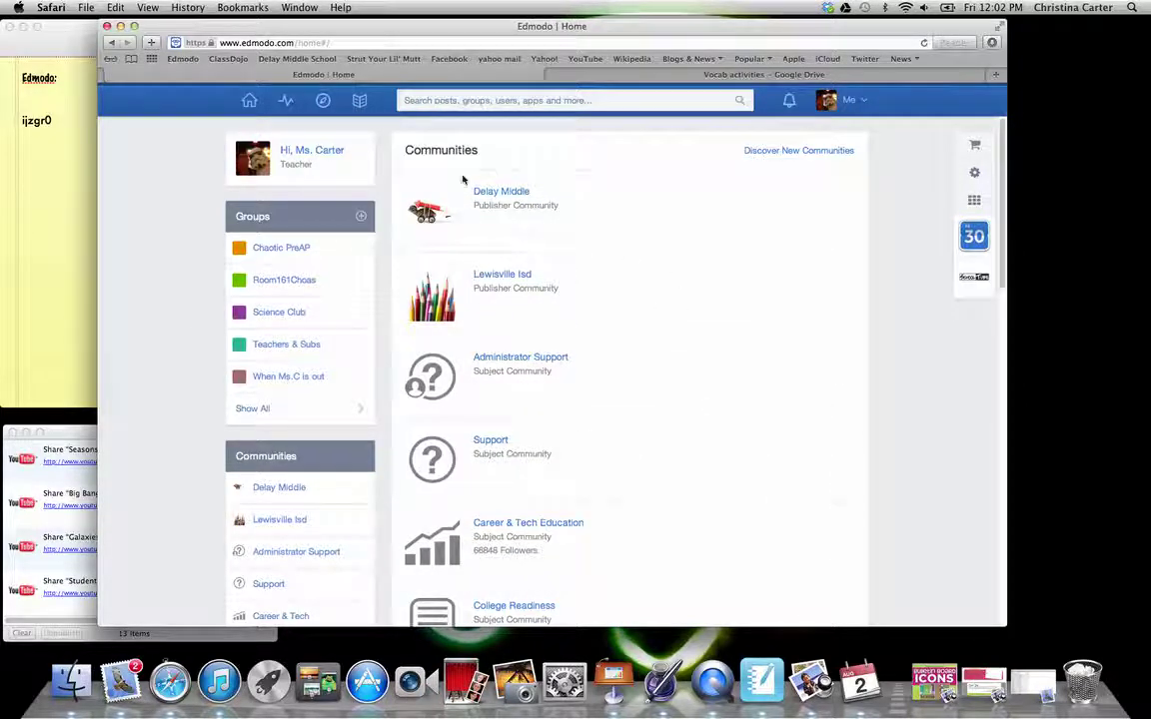
Return to the home feed, check notifications, and open the Me account menu.
{"action": "left_click", "coordinate": [247, 100]}
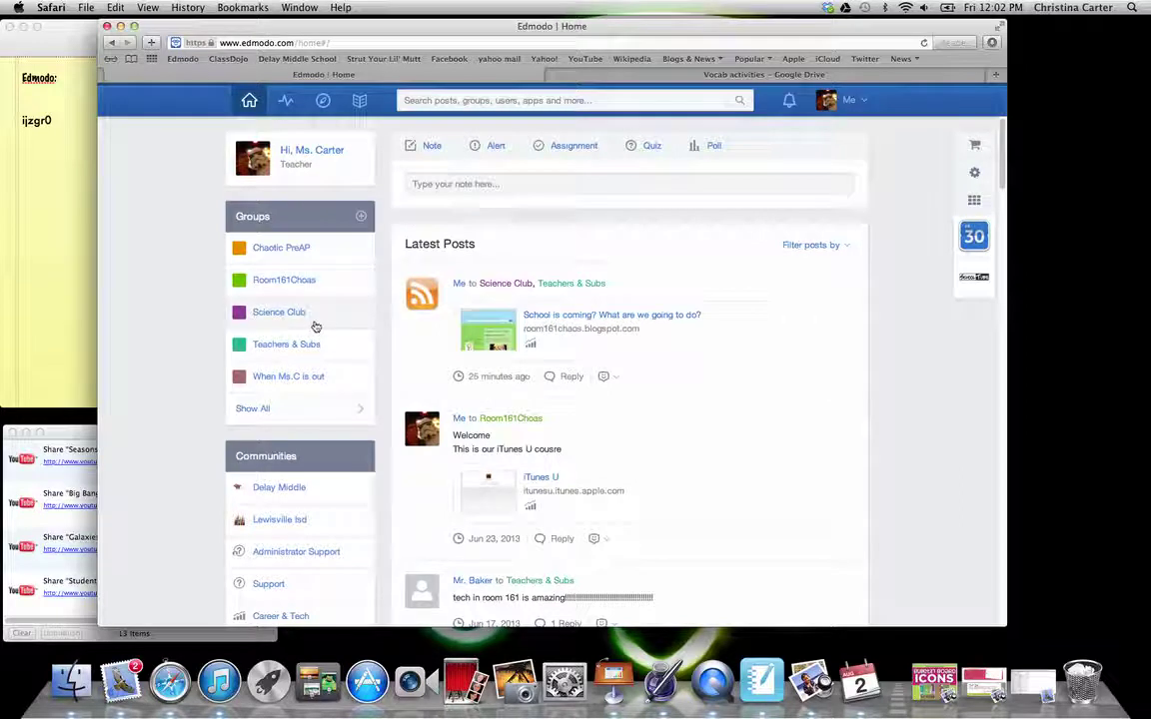
{"action": "left_click", "coordinate": [789, 101]}
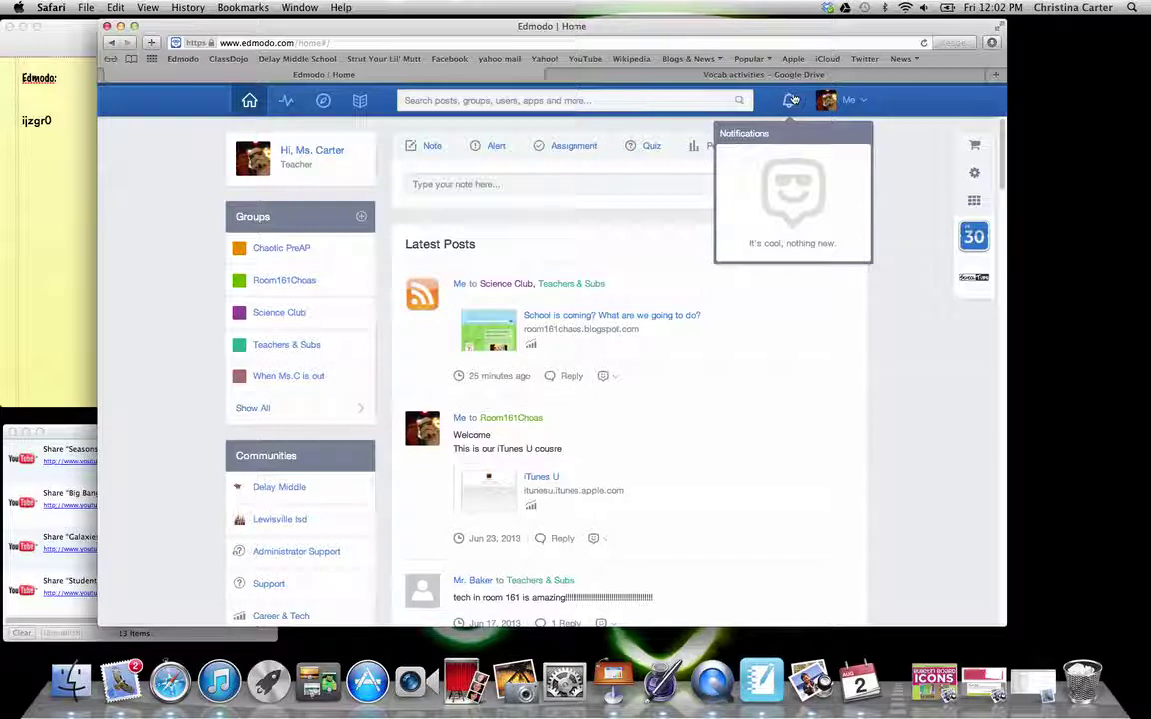
{"action": "left_click", "coordinate": [863, 100]}
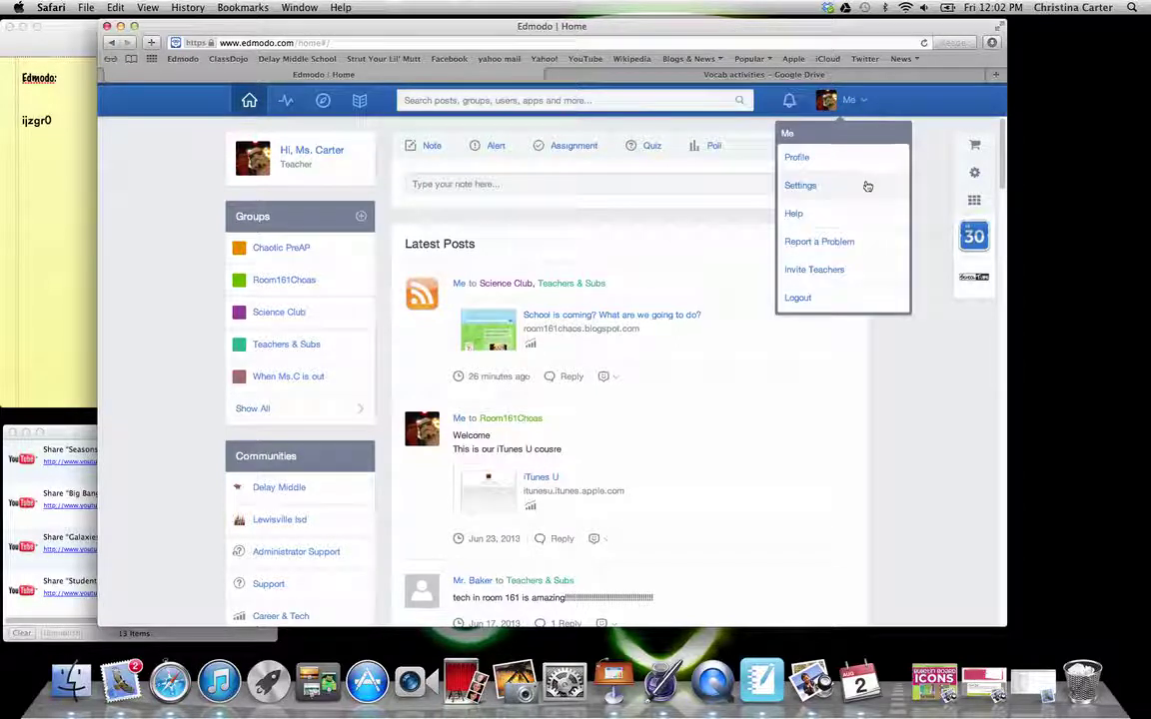
Review the Account settings page, then show the Email & Text Updates preferences.
{"action": "left_click", "coordinate": [809, 187]}
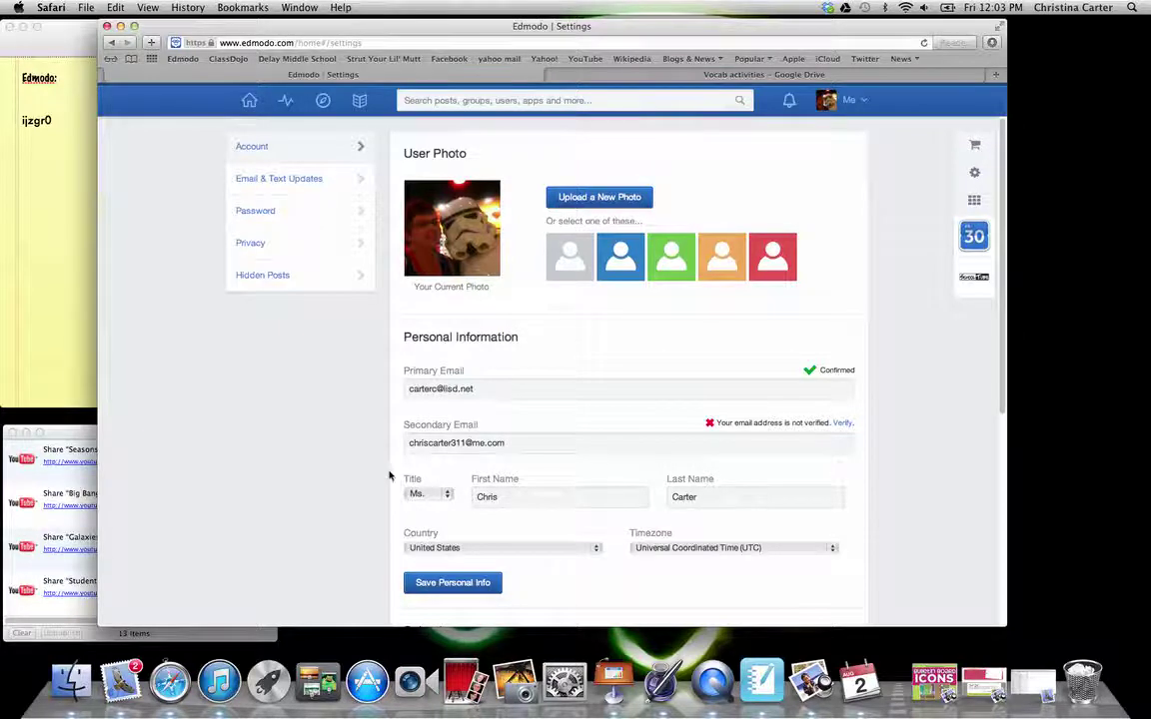
{"action": "scroll", "coordinate": [360, 445], "scroll_direction": "down", "scroll_amount": 5}
{"action": "scroll", "coordinate": [366, 446], "scroll_direction": "down", "scroll_amount": 5}
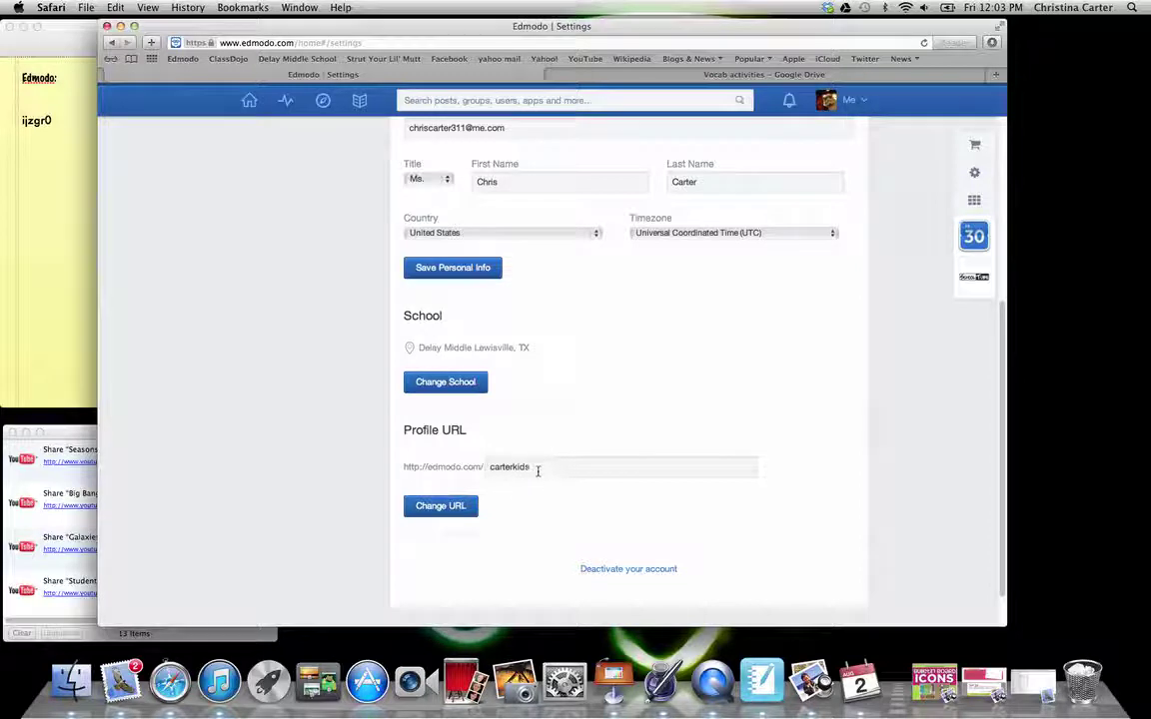
{"action": "scroll", "coordinate": [569, 484], "scroll_direction": "up", "scroll_amount": 5}
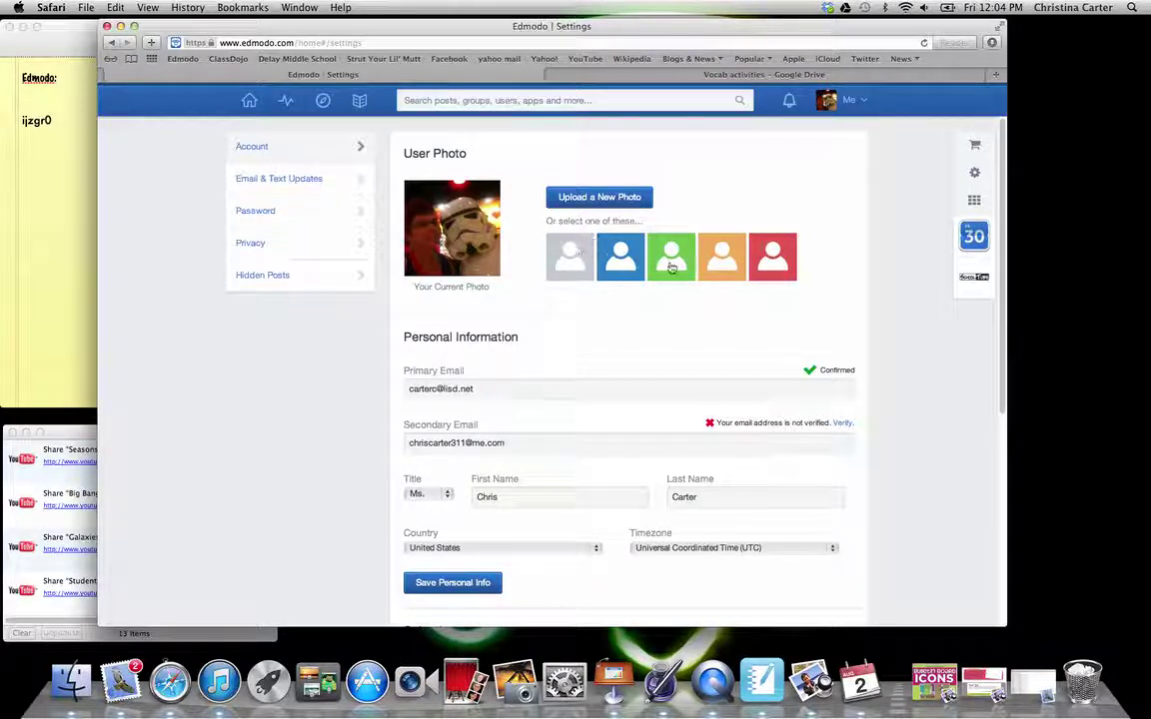
{"action": "left_click", "coordinate": [298, 190]}
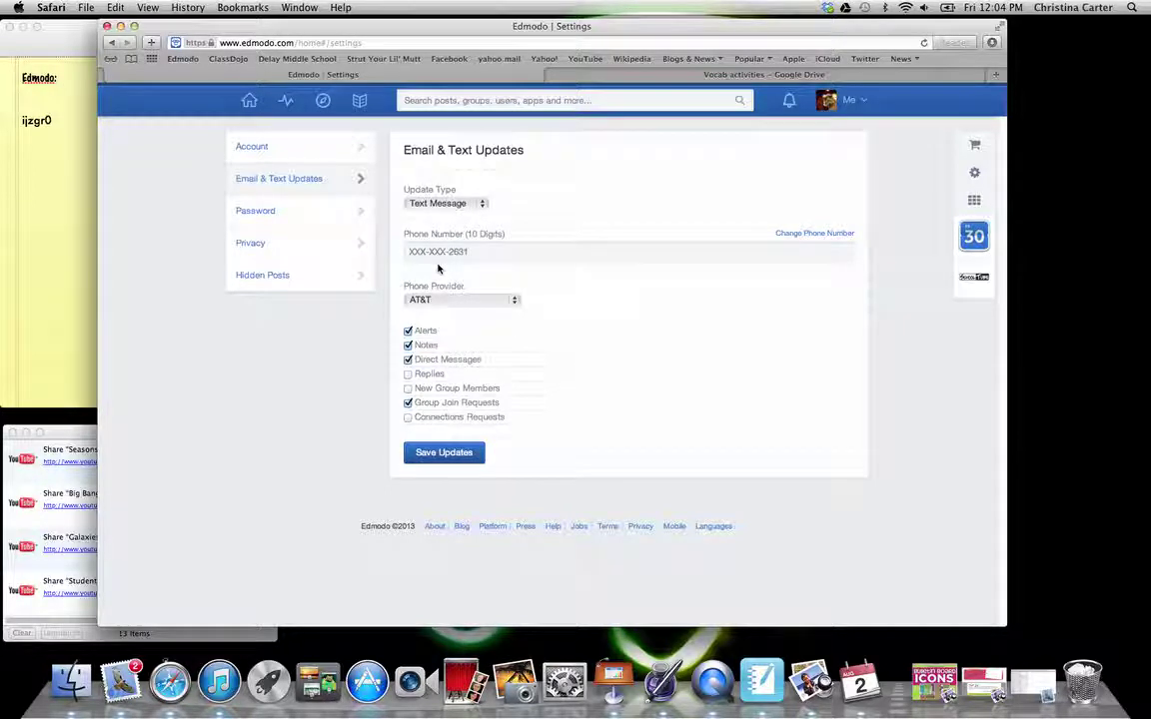
View the Password change form, then the Privacy settings page.
{"action": "left_click", "coordinate": [298, 221]}
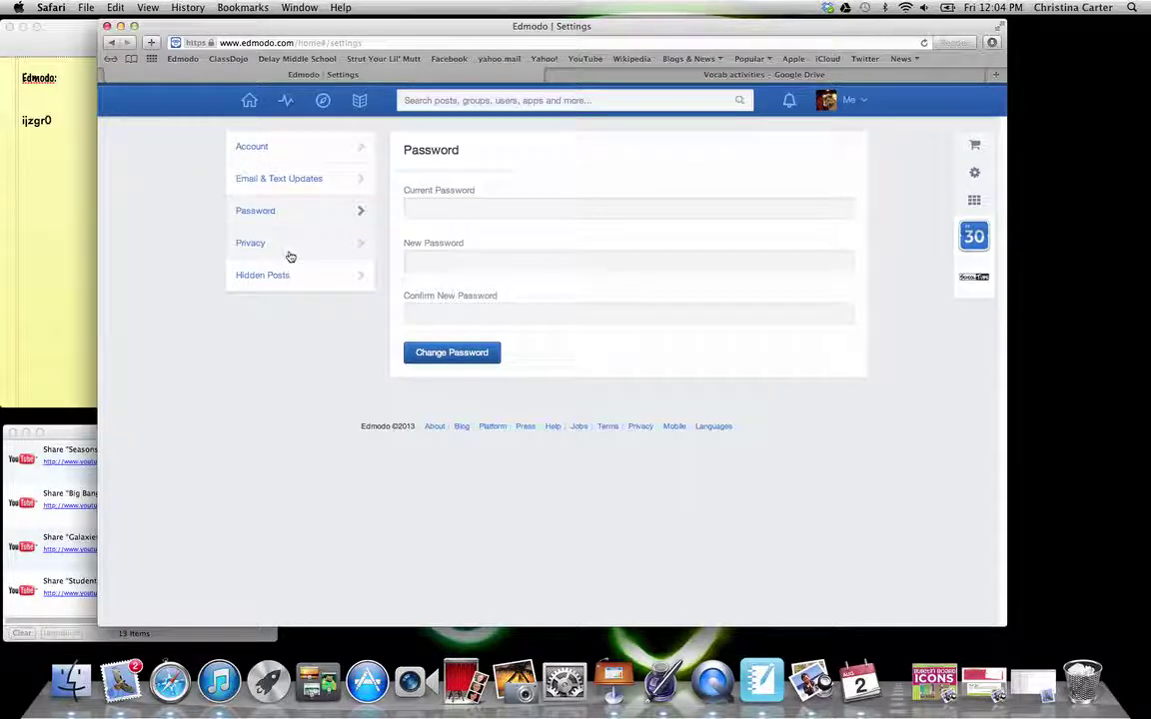
{"action": "left_click", "coordinate": [290, 256]}
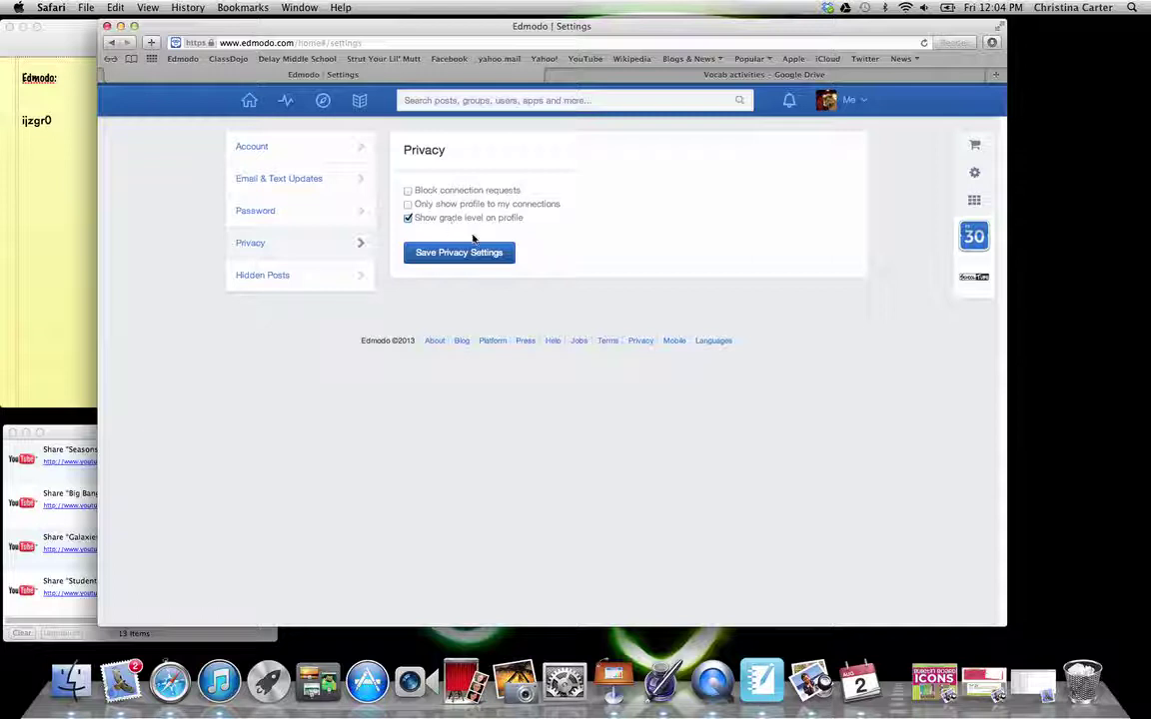
Check hidden communities and connections under Hidden Posts, then open the planner's week view.
{"action": "left_click", "coordinate": [297, 282]}
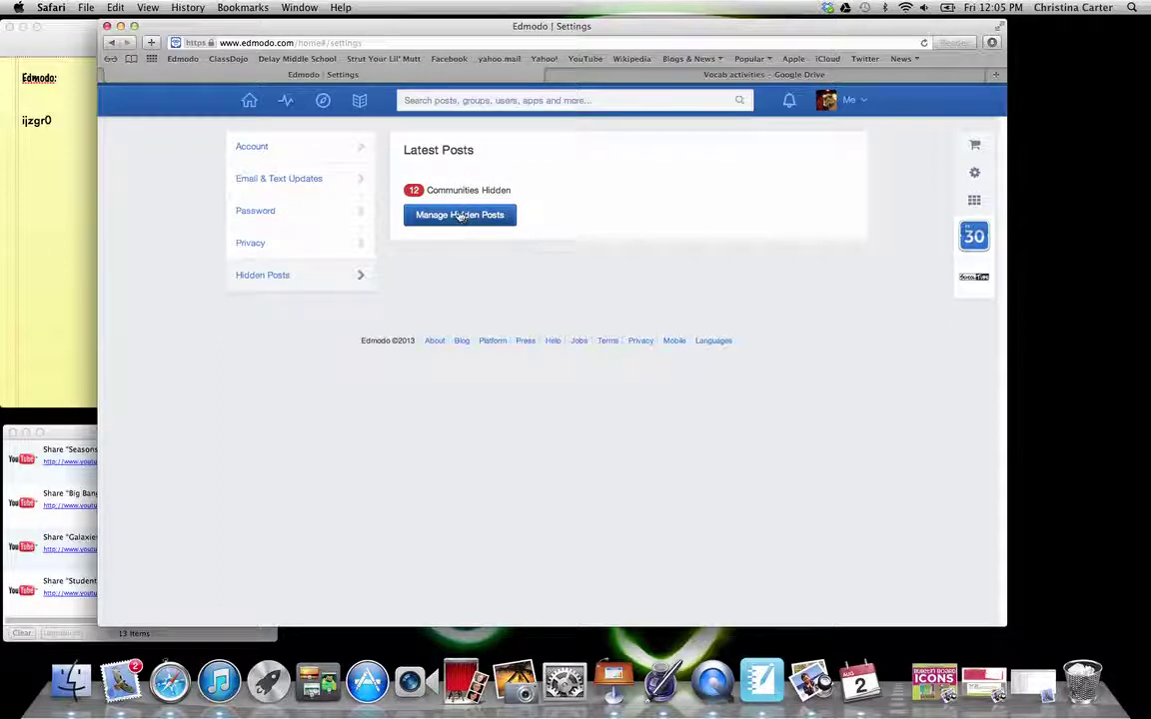
{"action": "left_click", "coordinate": [422, 214]}
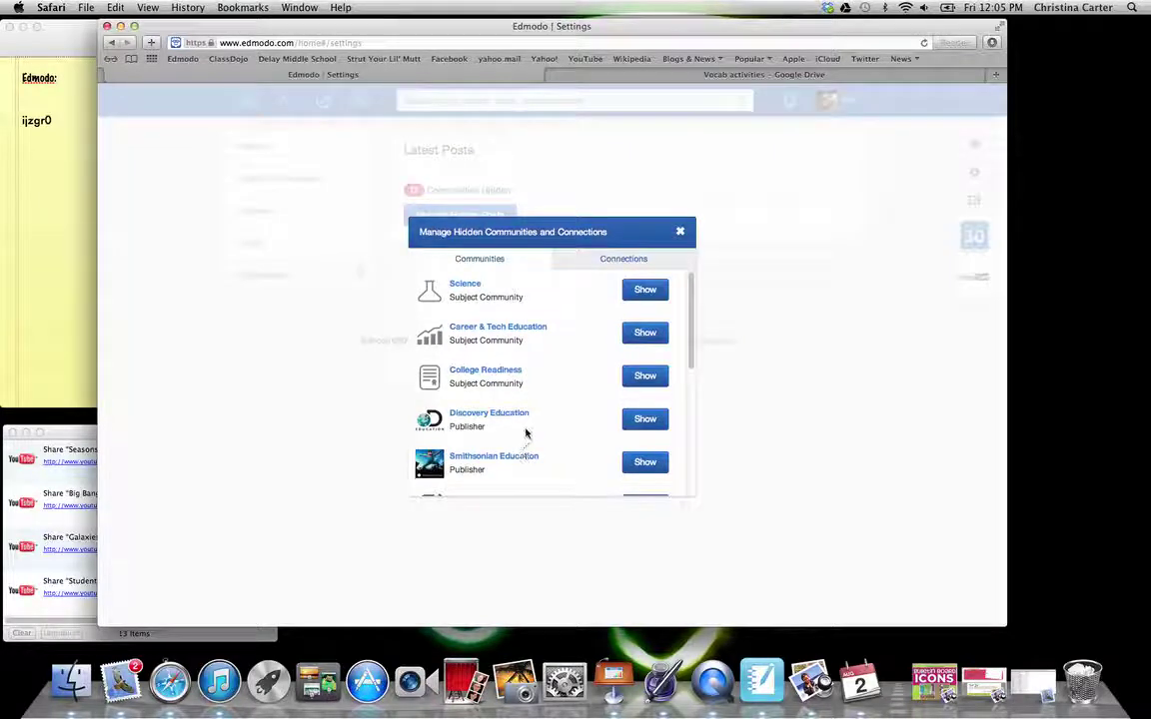
{"action": "left_click", "coordinate": [616, 260]}
{"action": "left_click", "coordinate": [479, 261]}
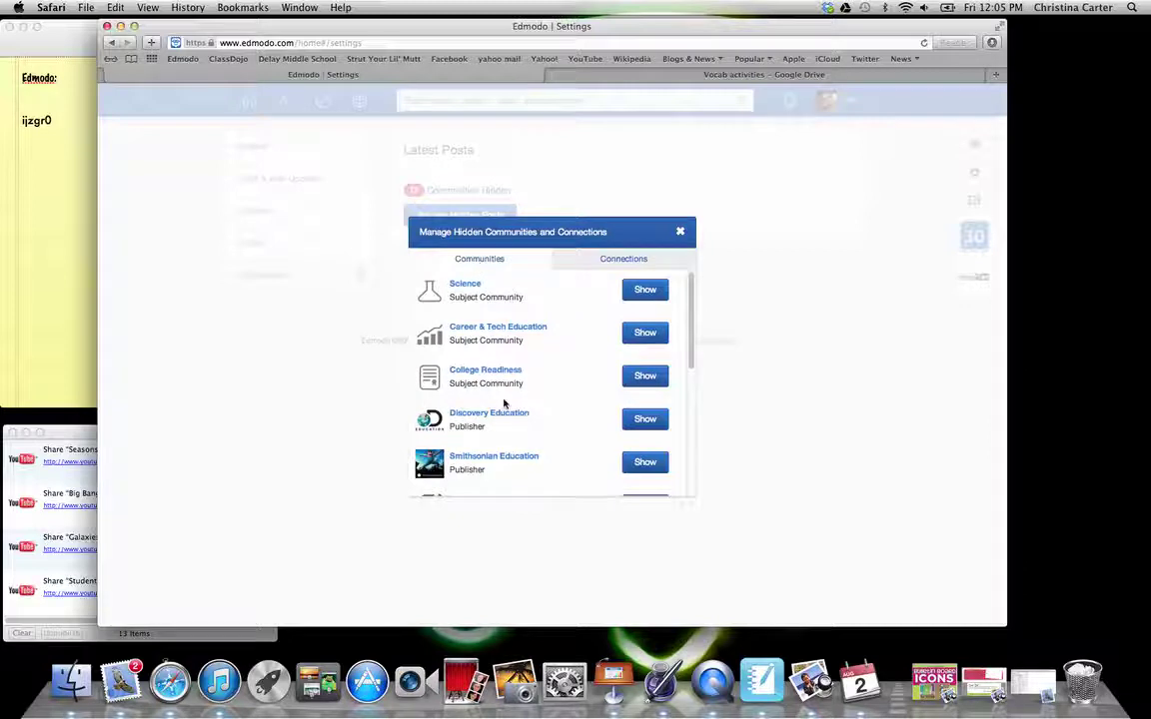
{"action": "scroll", "coordinate": [504, 403], "scroll_direction": "down", "scroll_amount": 5}
{"action": "scroll", "coordinate": [553, 410], "scroll_direction": "up", "scroll_amount": 5}
{"action": "left_click", "coordinate": [610, 198]}
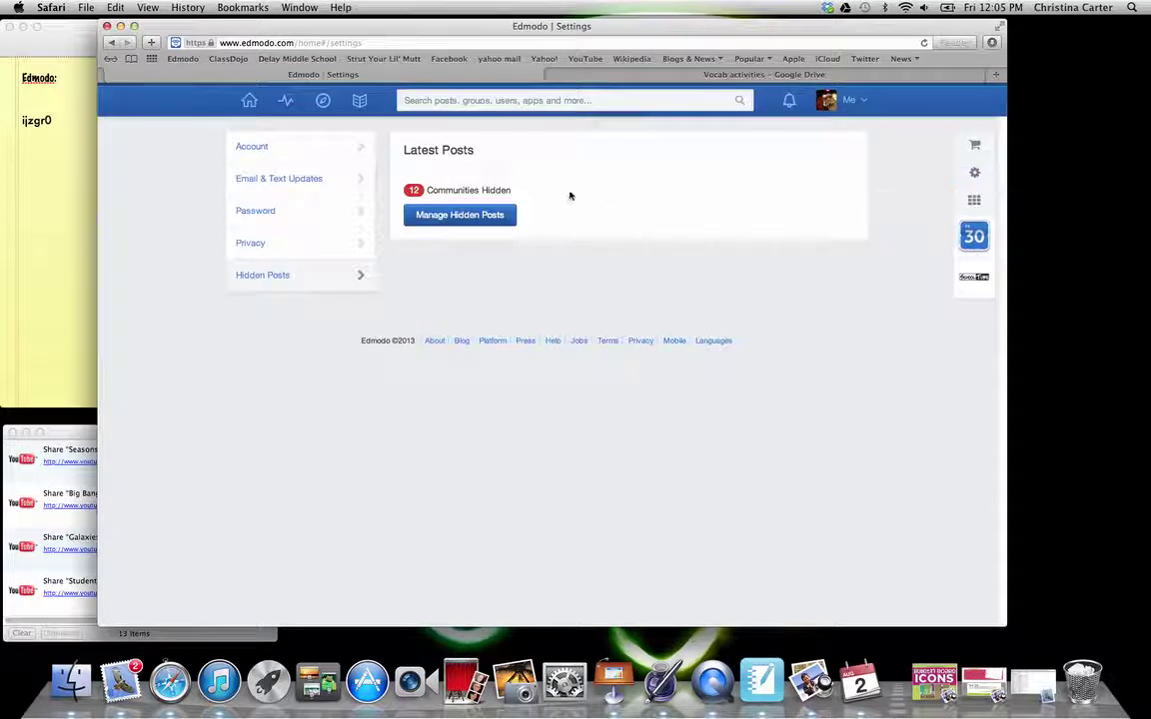
{"action": "left_click", "coordinate": [984, 237]}
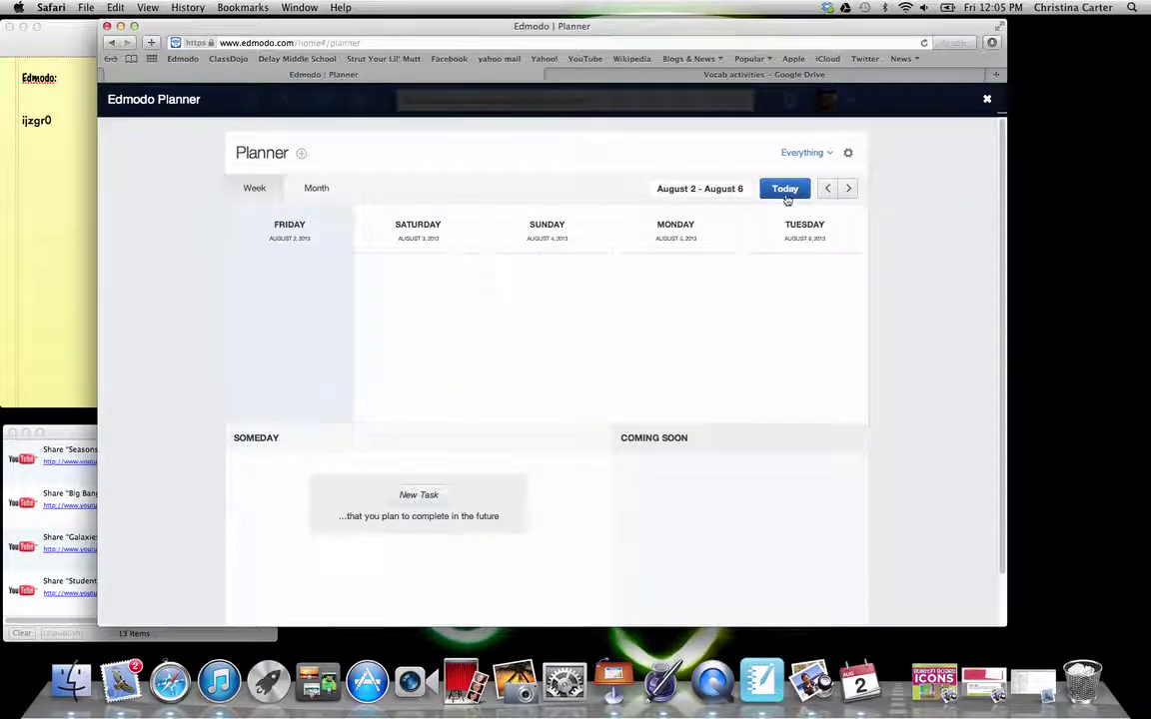
Switch the planner to month view and browse March, February and January 2013.
{"action": "left_click", "coordinate": [311, 188]}
{"action": "left_click", "coordinate": [684, 190]}
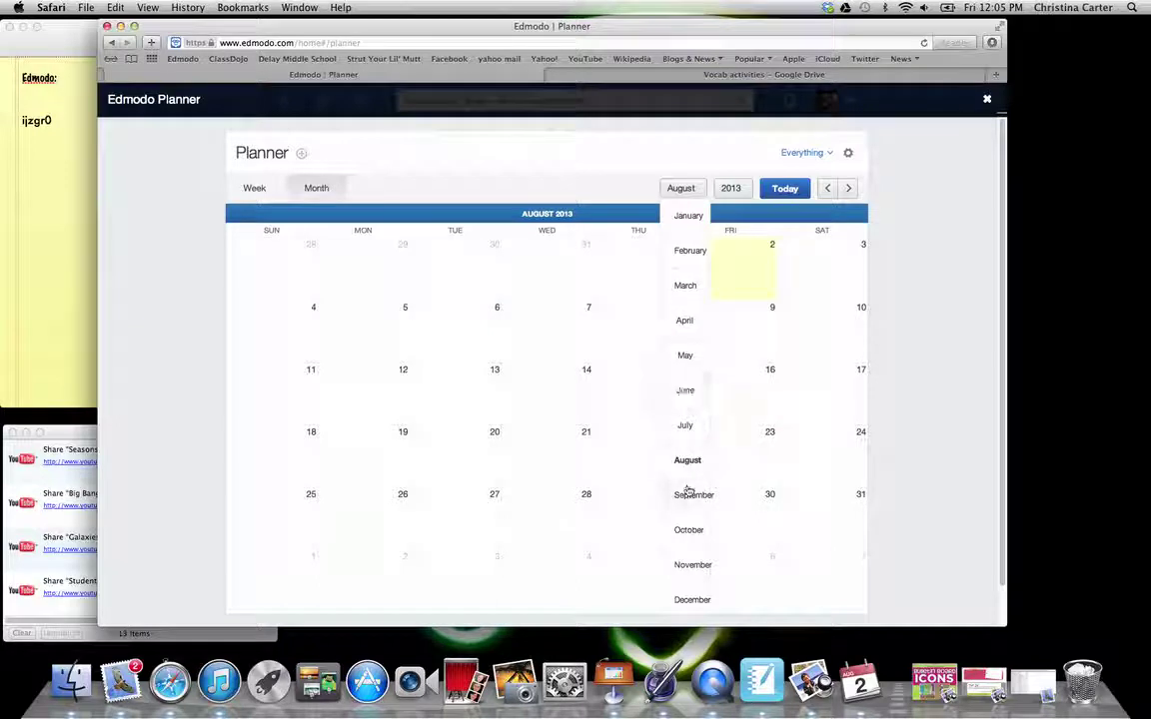
{"action": "left_click", "coordinate": [683, 290]}
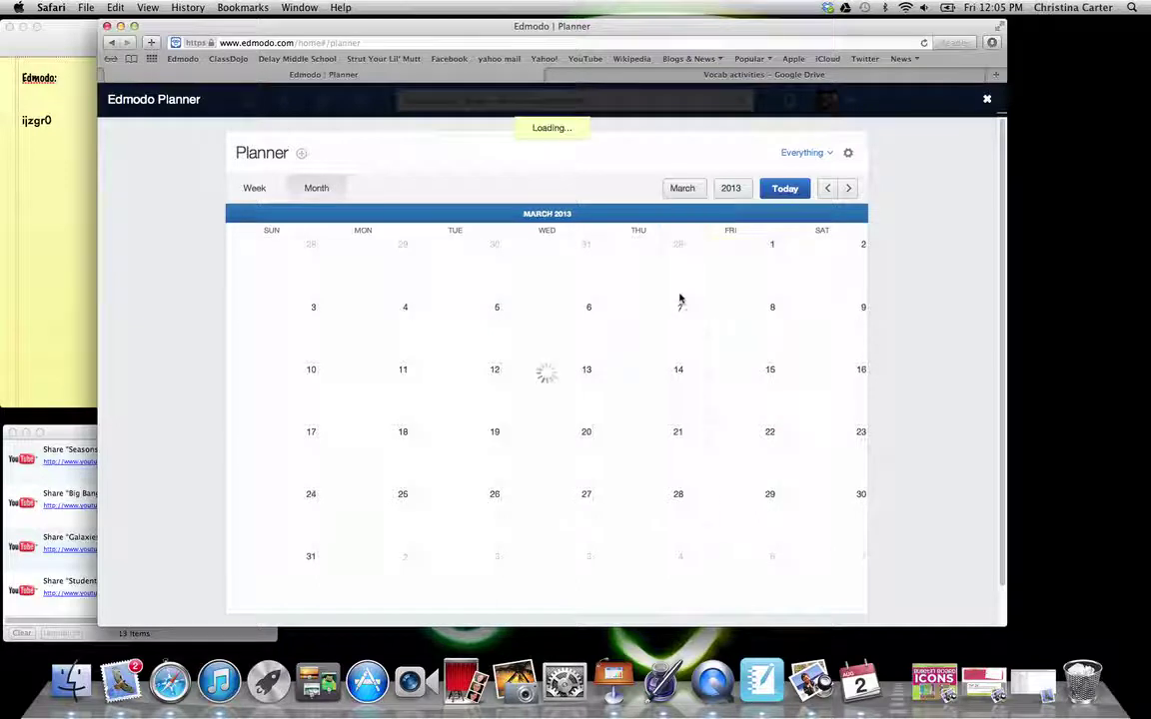
{"action": "scroll", "coordinate": [547, 370], "scroll_direction": "down", "scroll_amount": 2}
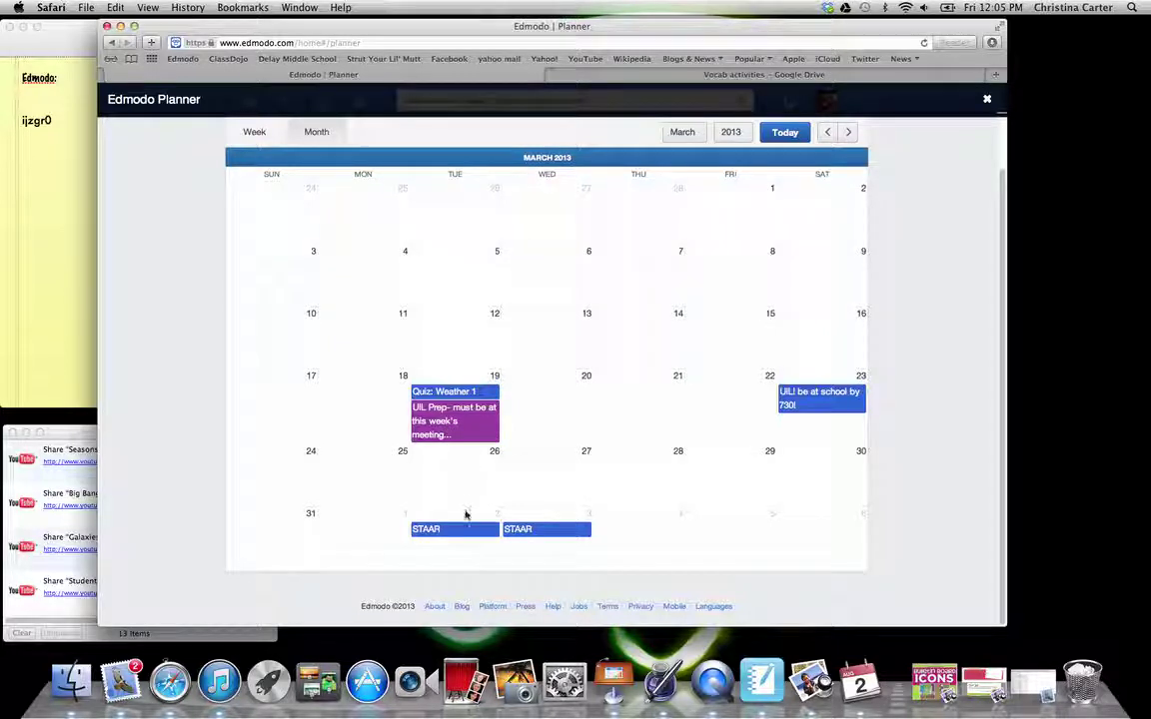
{"action": "left_click", "coordinate": [690, 134]}
{"action": "left_click", "coordinate": [691, 193]}
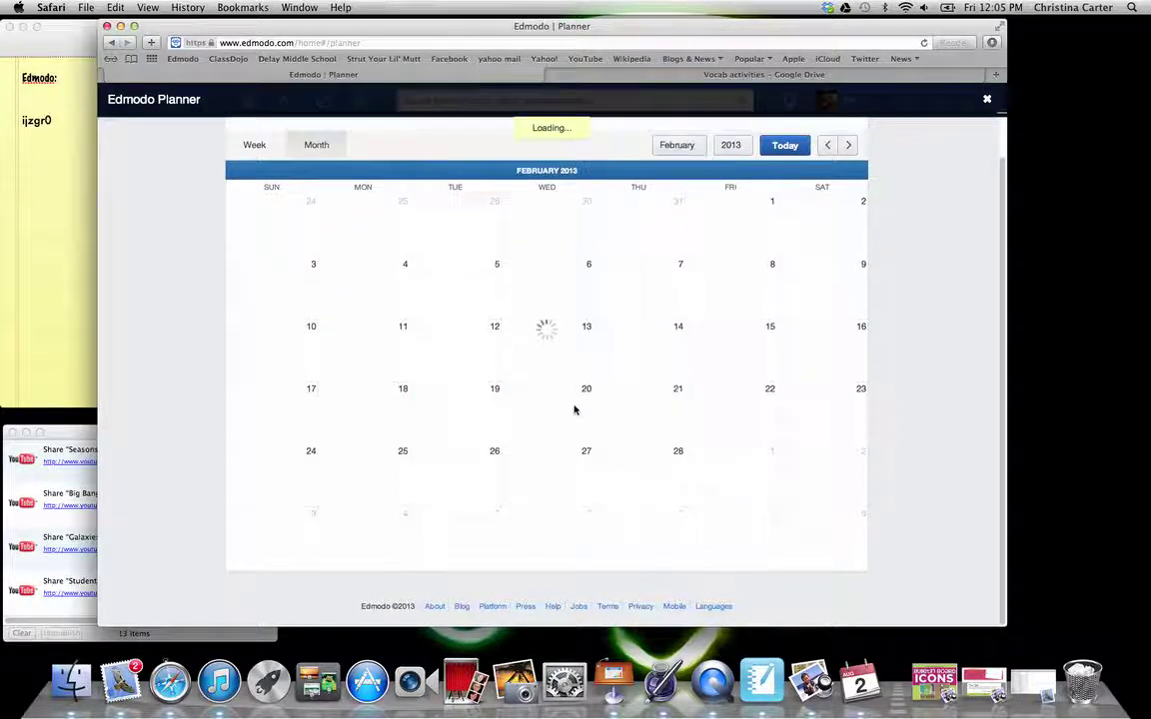
{"action": "left_click", "coordinate": [677, 145]}
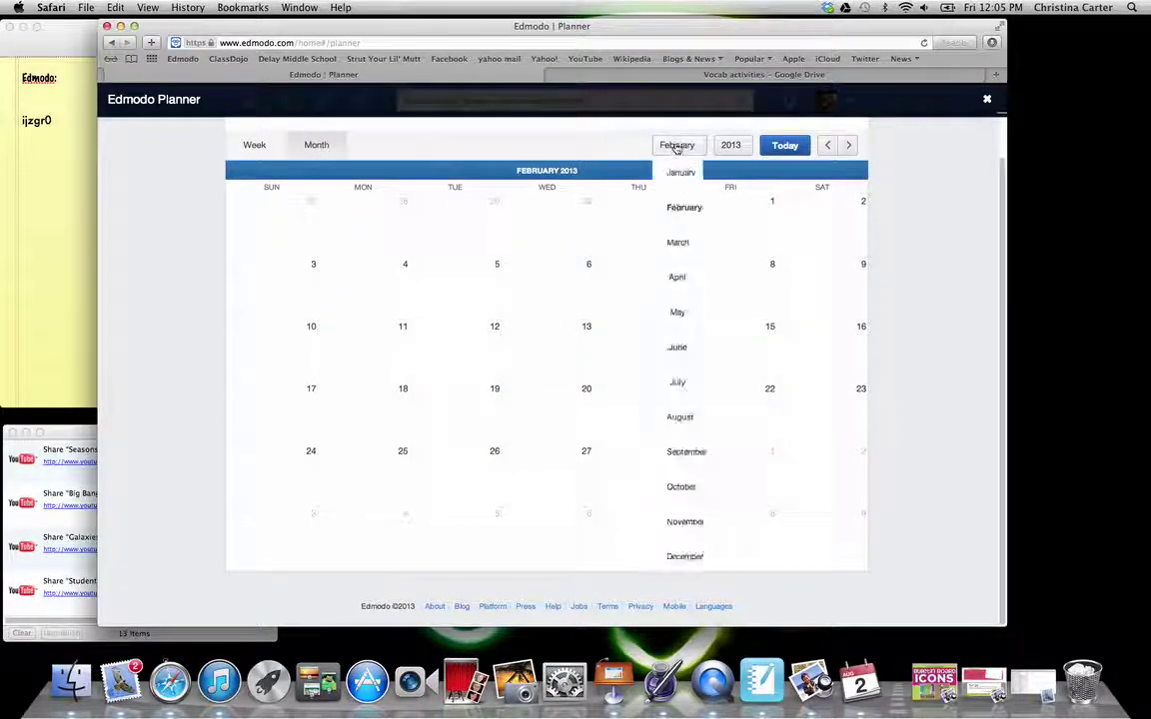
{"action": "left_click", "coordinate": [677, 171]}
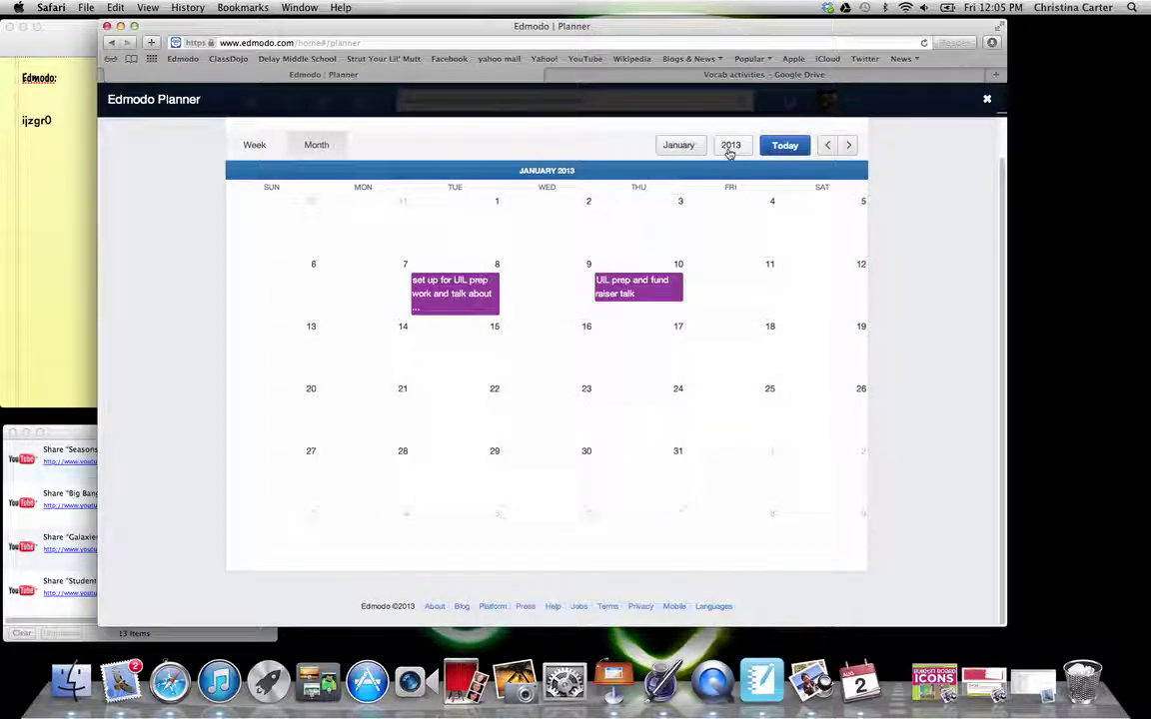
Go back to October and November 2012, then close the planner.
{"action": "left_click", "coordinate": [730, 148]}
{"action": "left_click", "coordinate": [737, 198]}
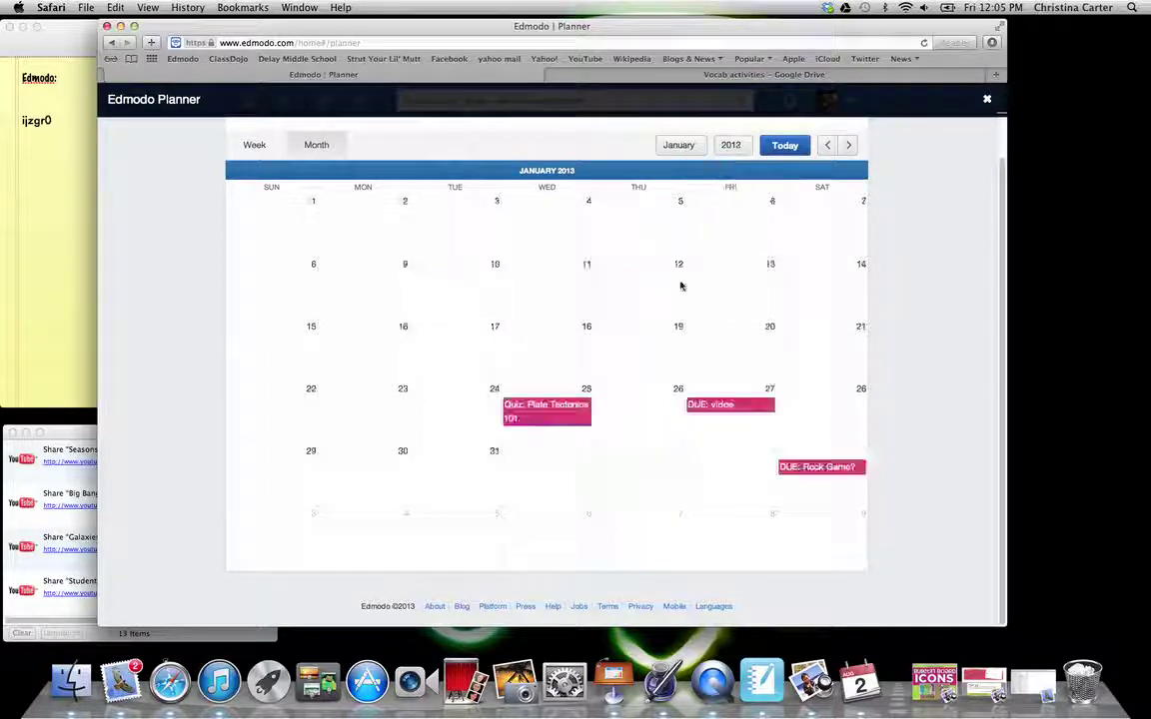
{"action": "left_click", "coordinate": [686, 151]}
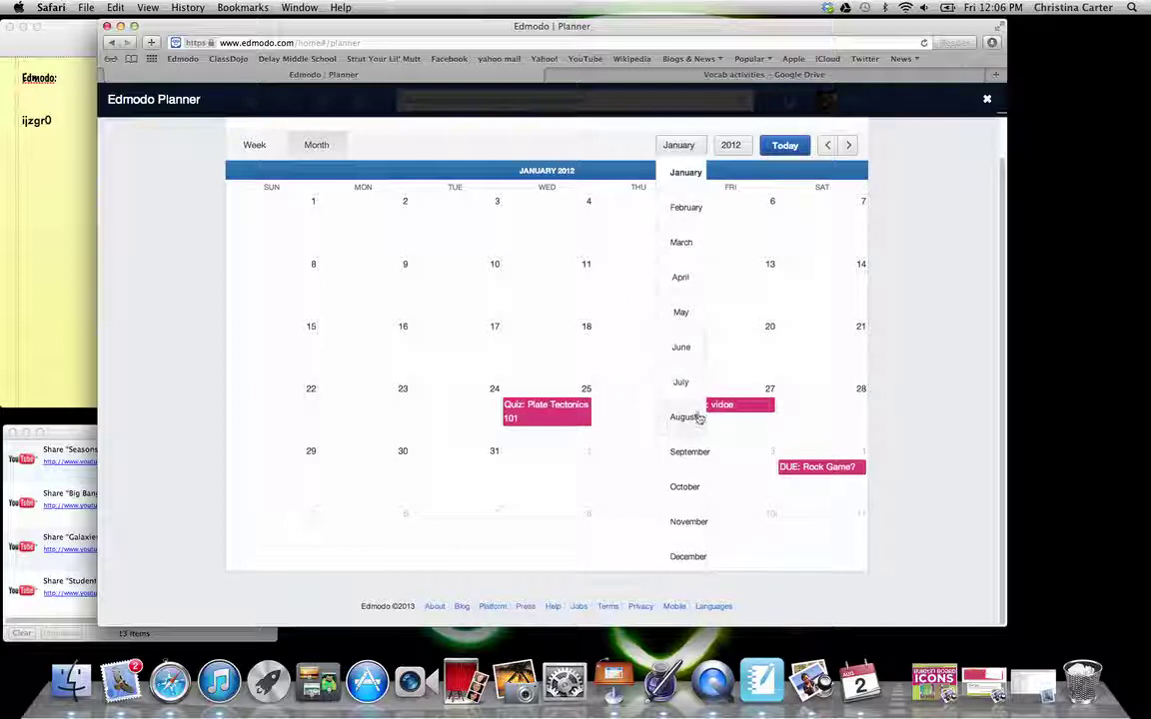
{"action": "left_click", "coordinate": [684, 494]}
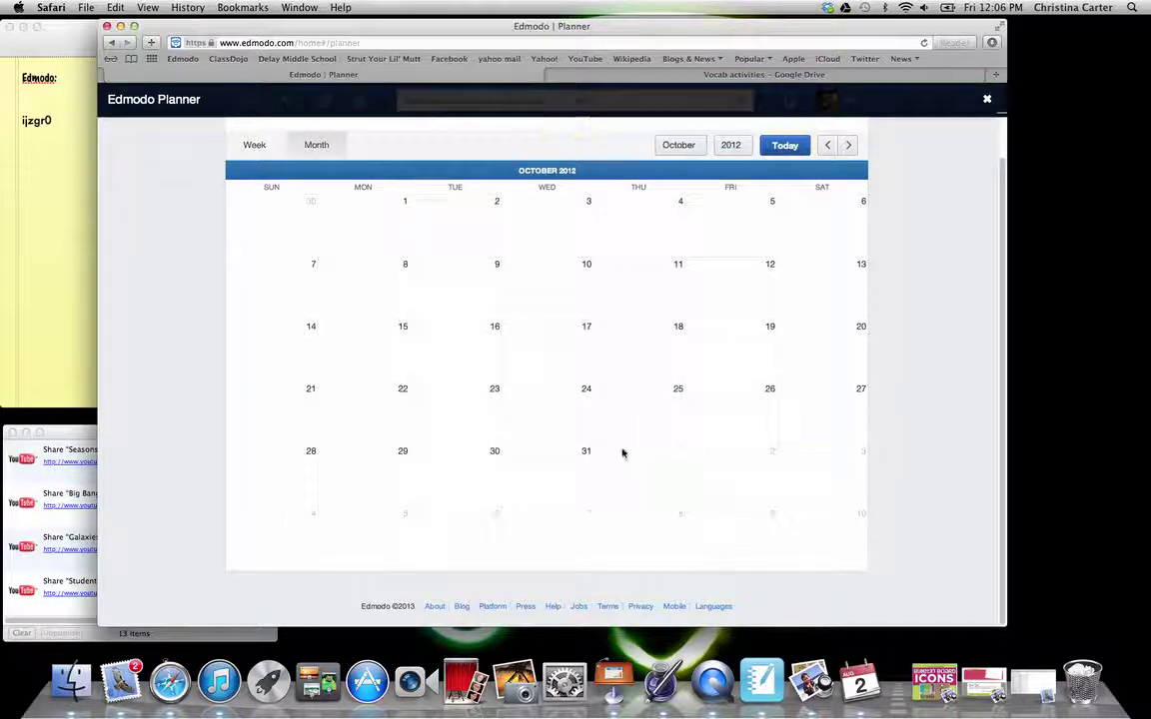
{"action": "left_click", "coordinate": [677, 147]}
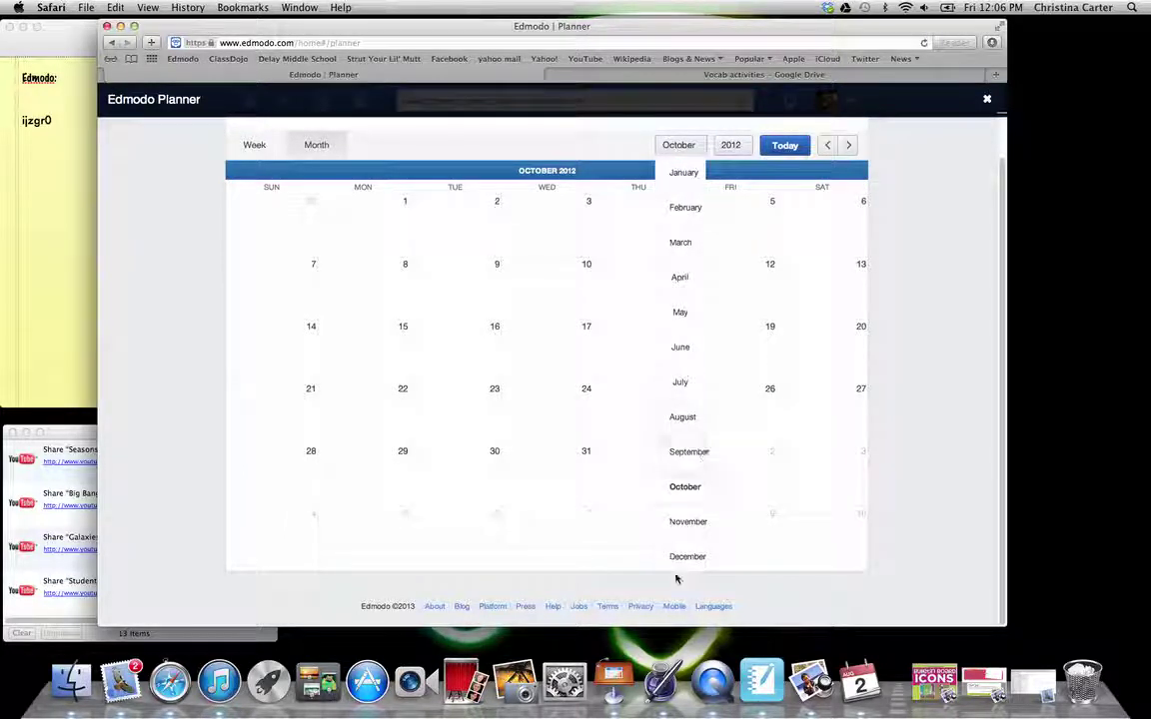
{"action": "left_click", "coordinate": [688, 521]}
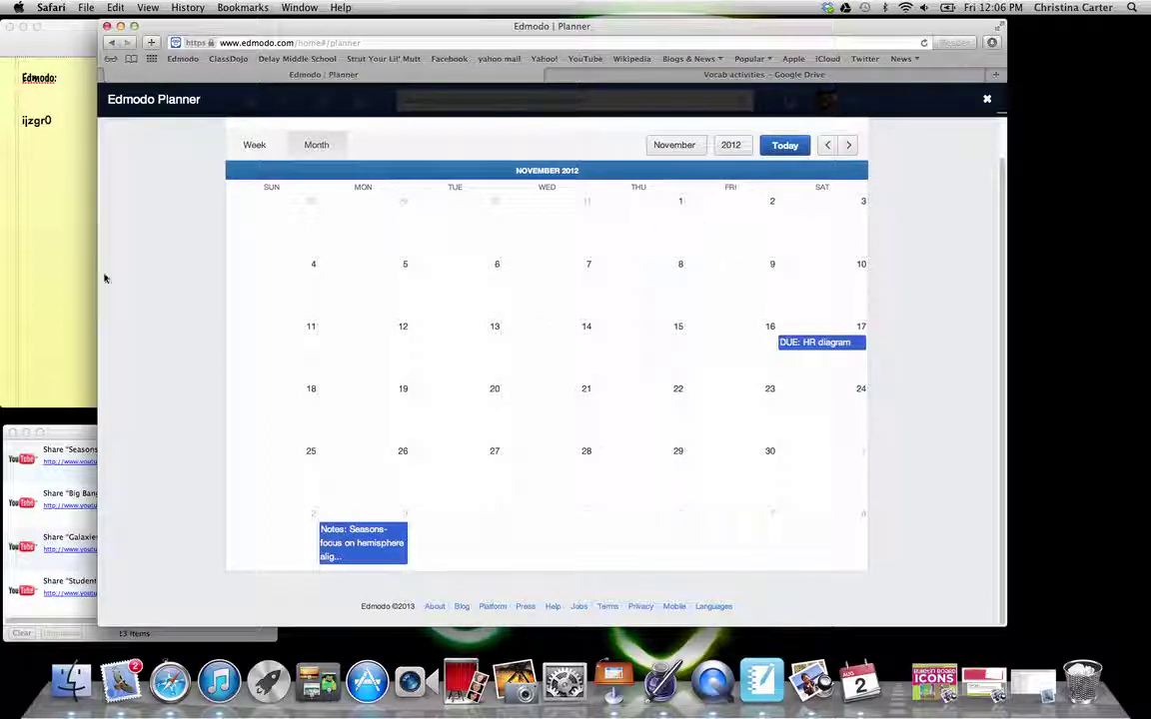
{"action": "left_click", "coordinate": [986, 99]}
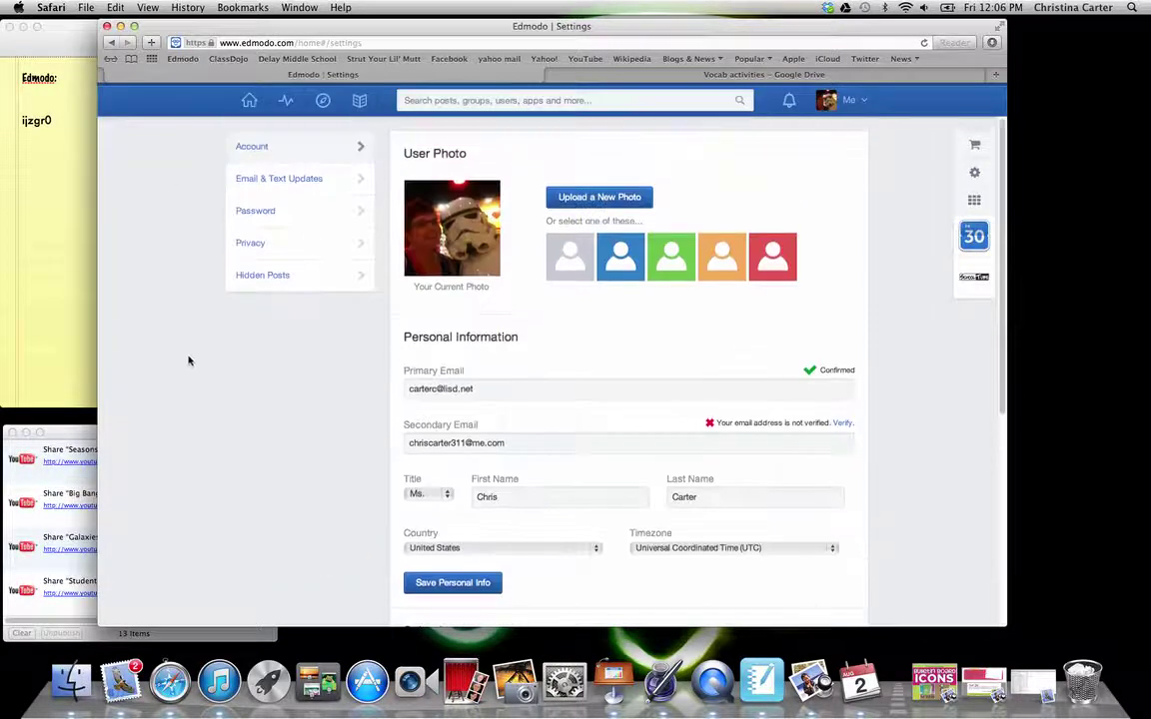
Visit the Teachers & Subs group page from the home feed, then return home.
{"action": "left_click", "coordinate": [249, 101]}
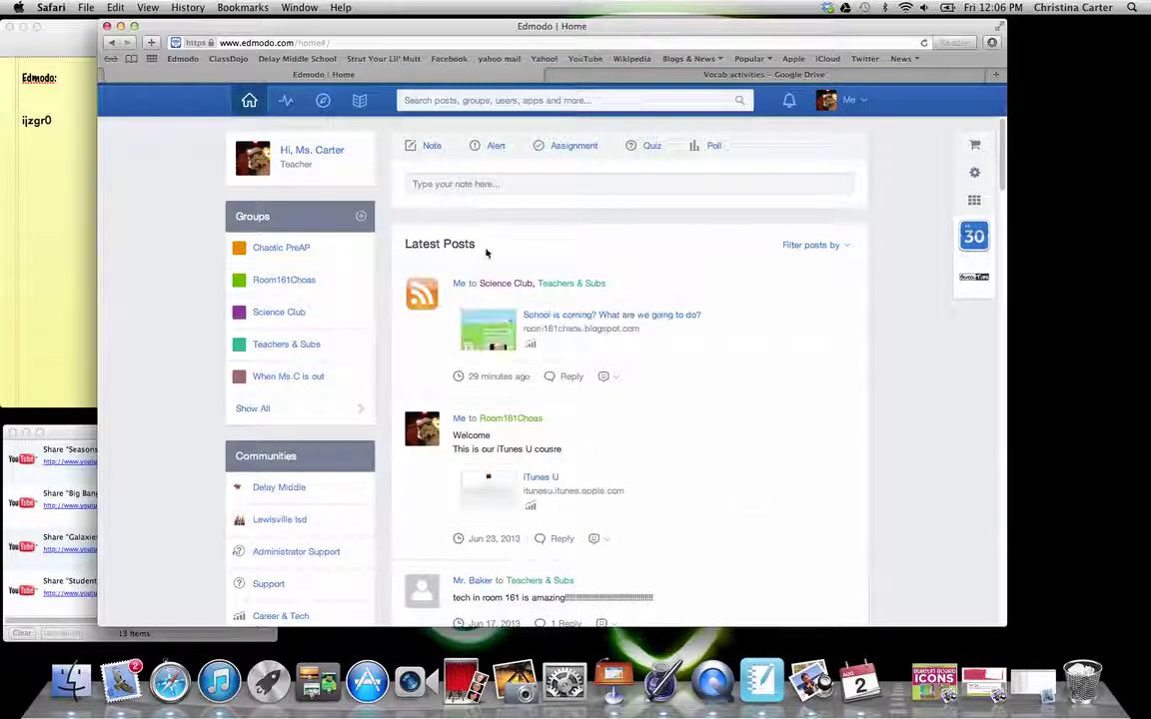
{"action": "left_click", "coordinate": [292, 344]}
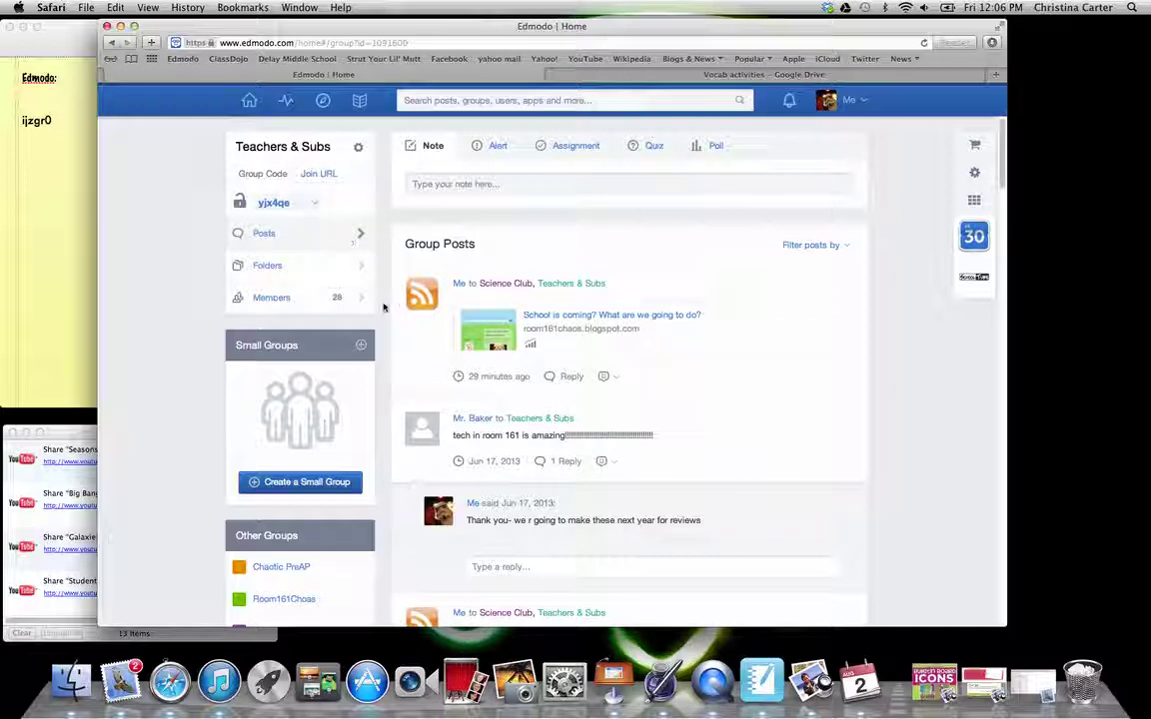
{"action": "left_click", "coordinate": [250, 101]}
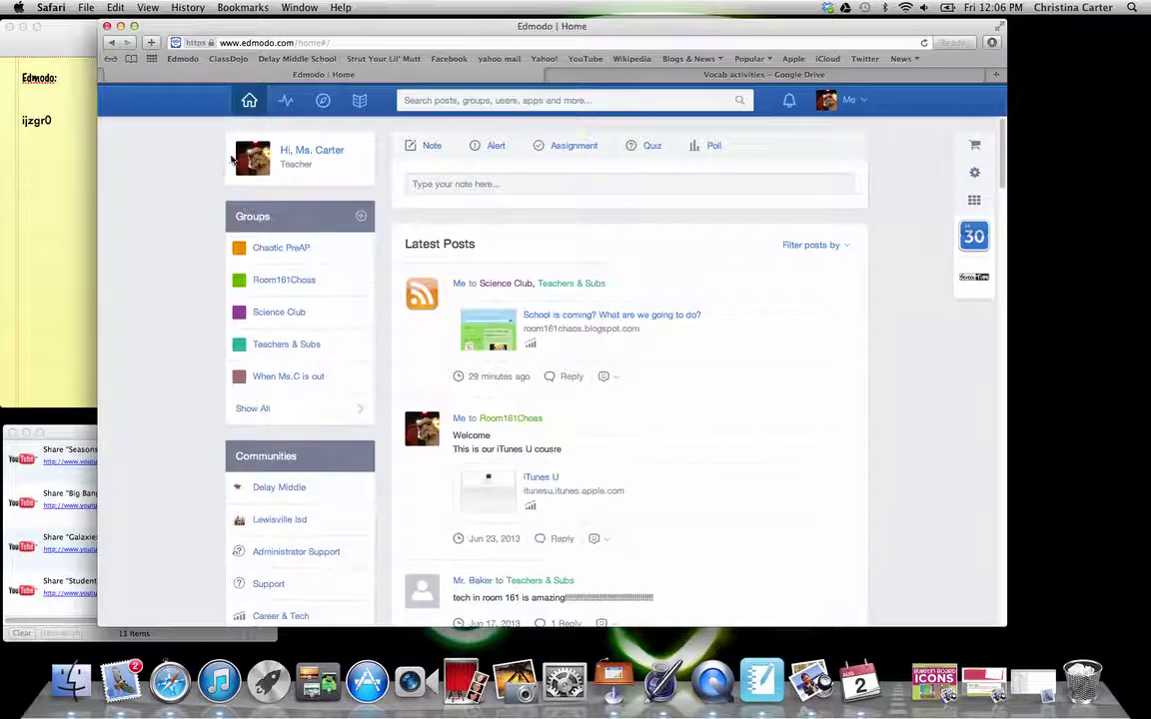